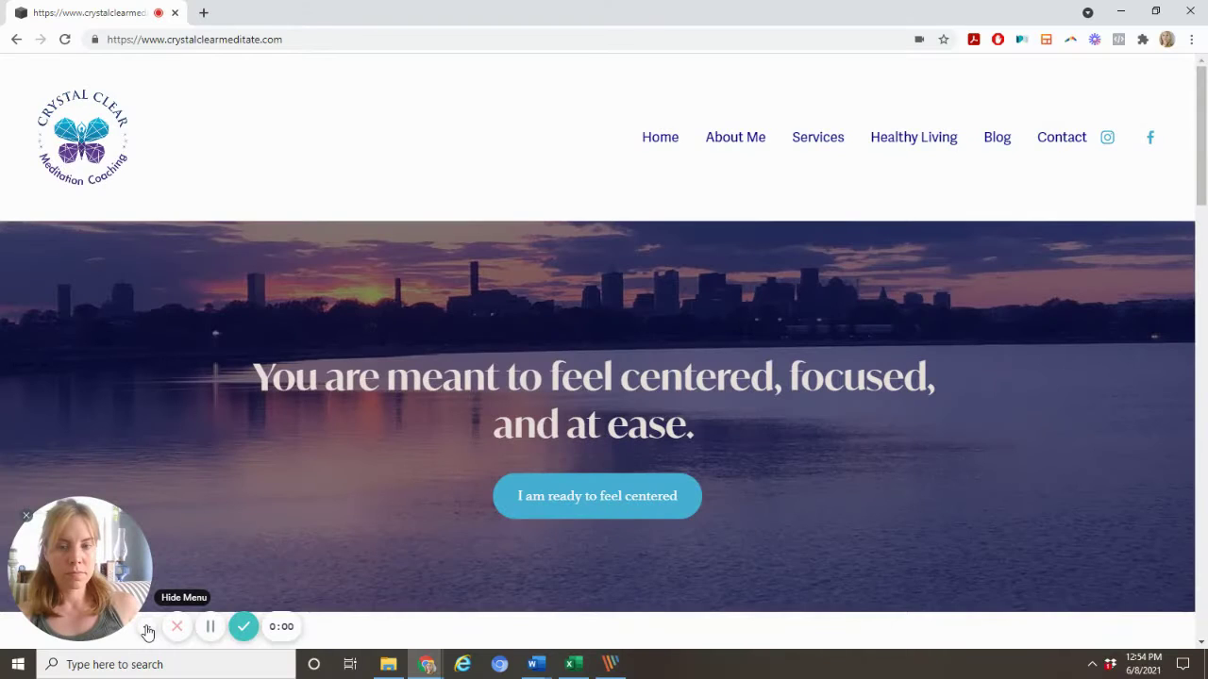
- Look over the homepage of the Crystal Clear Meditation Coaching website, from the banner down to the About section
click(148, 627)
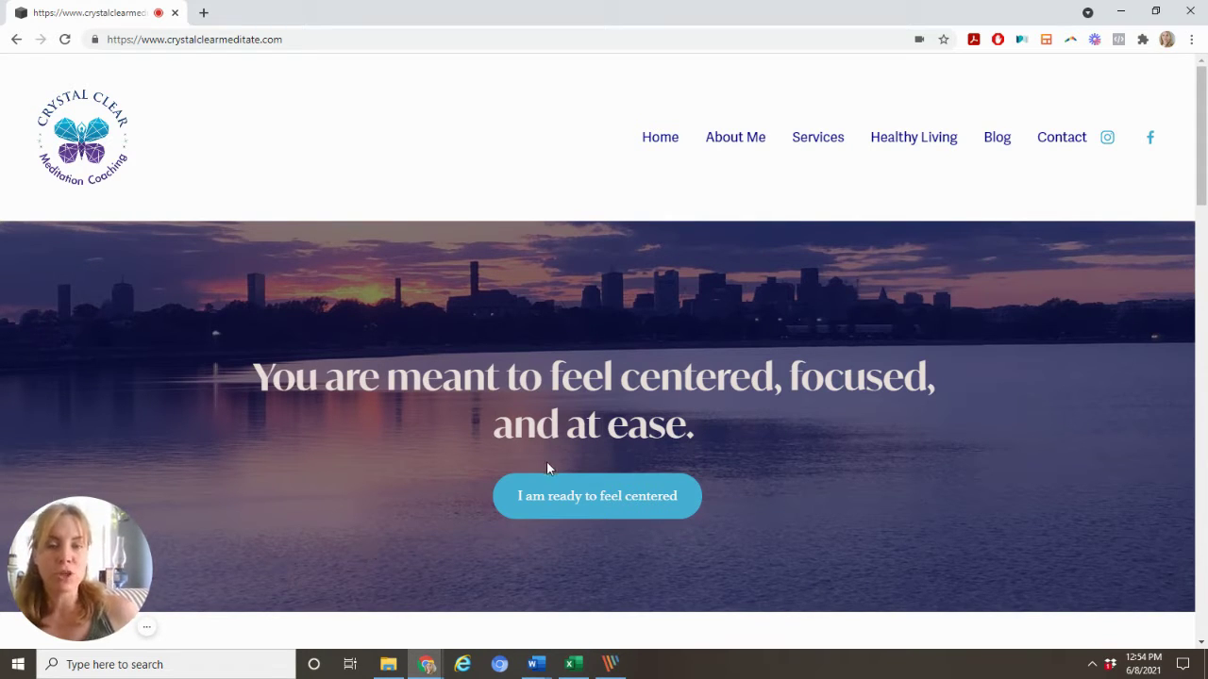
scroll(547, 463, down, 3)
drag(547, 466, 548, 463)
scroll(547, 462, down, 3)
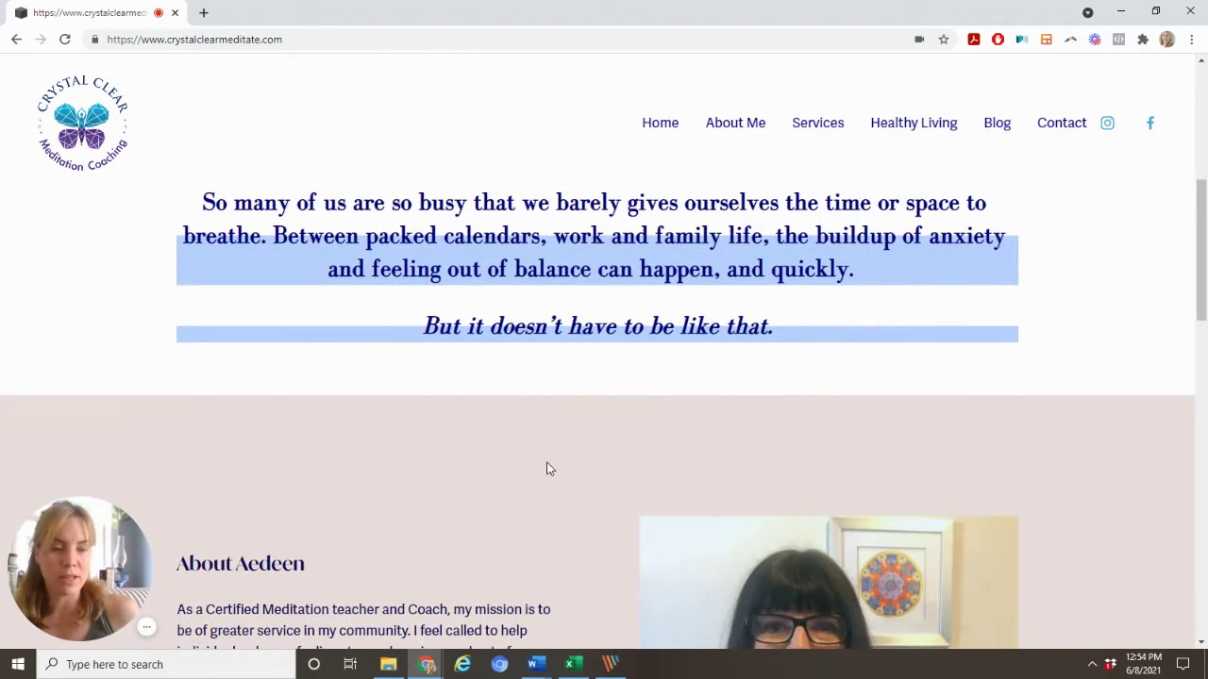
scroll(545, 466, up, 1)
scroll(537, 543, up, 5)
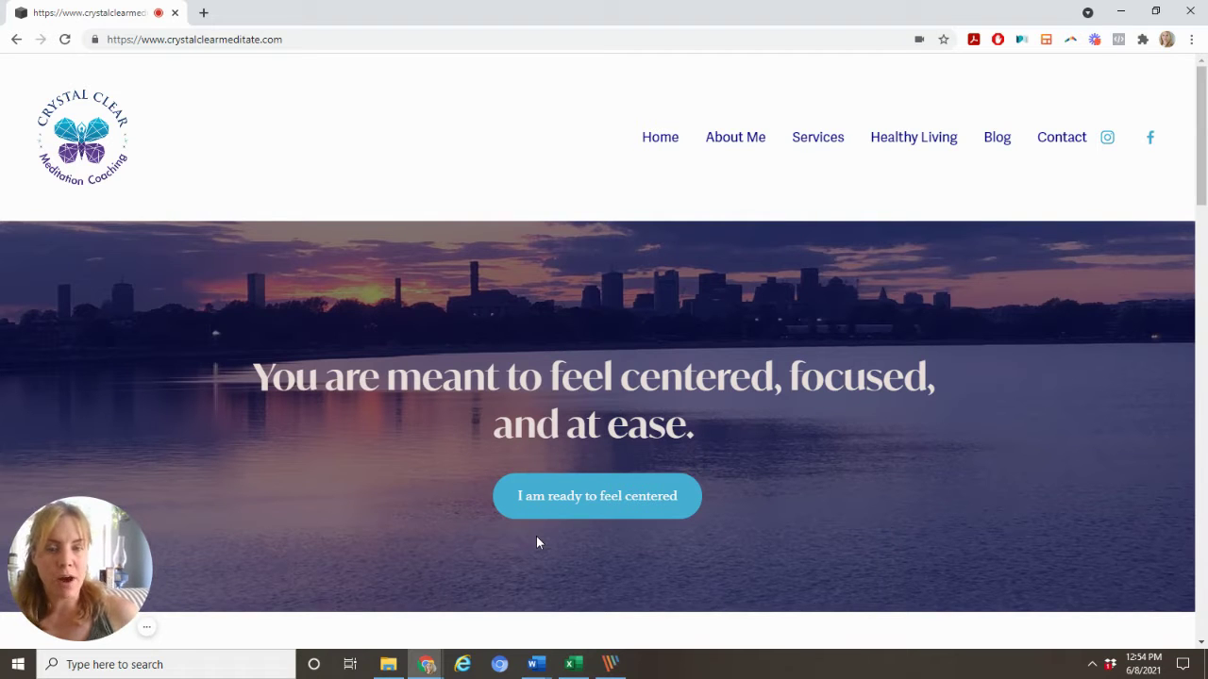
- Switch to the Mailchimp Campaigns page open in the other browser window and look over the campaign list
click(429, 664)
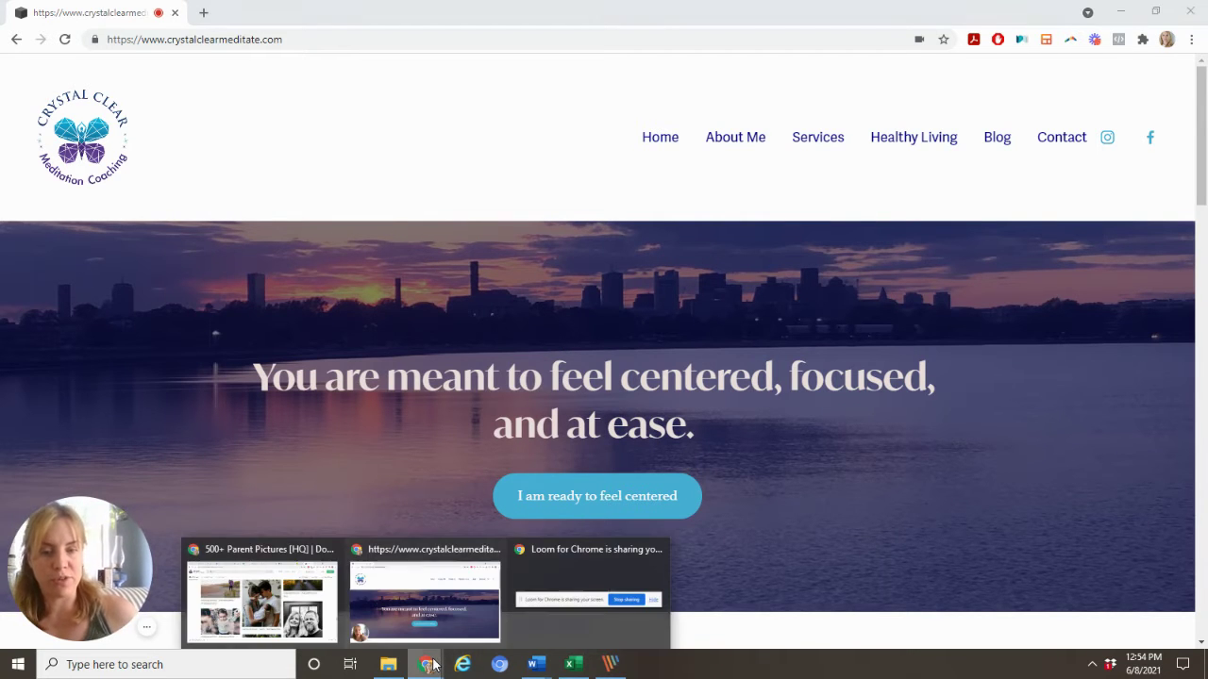
click(392, 598)
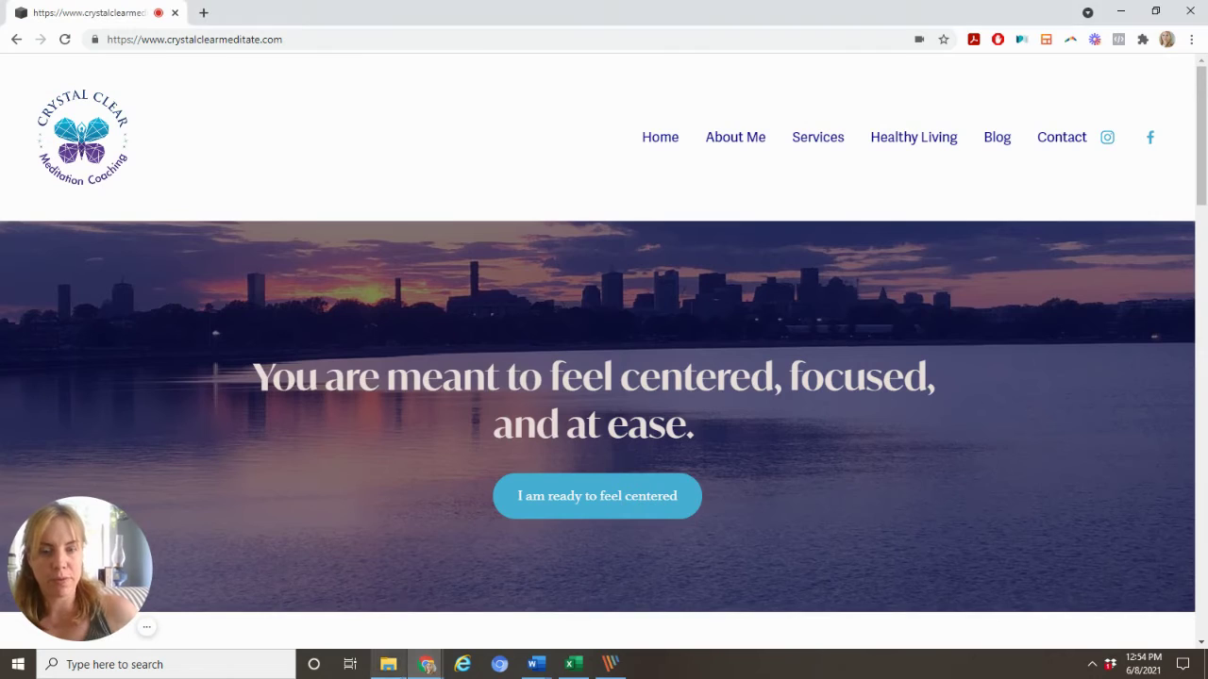
click(429, 664)
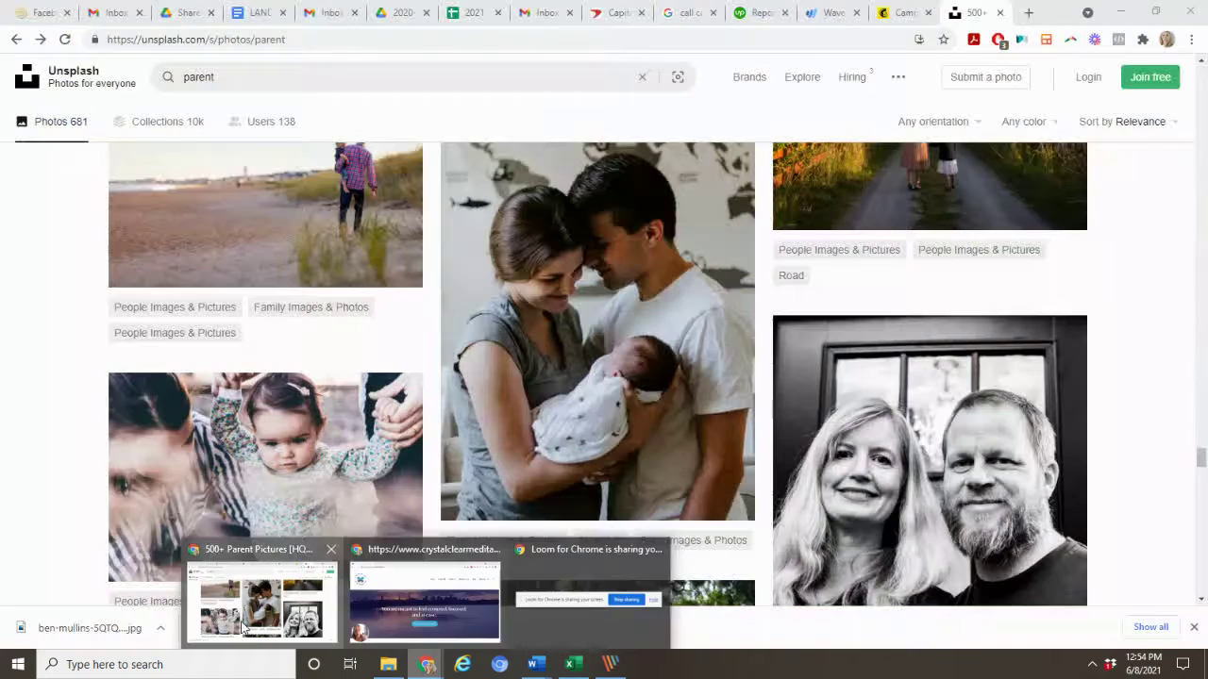
click(243, 618)
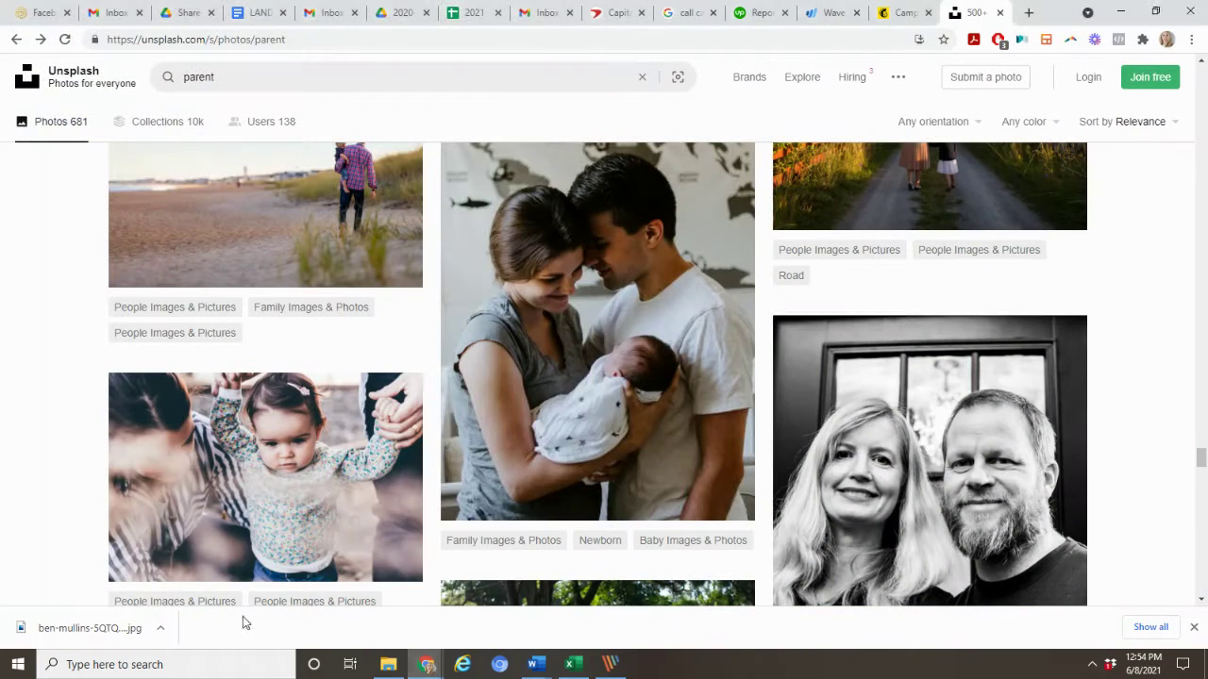
click(898, 12)
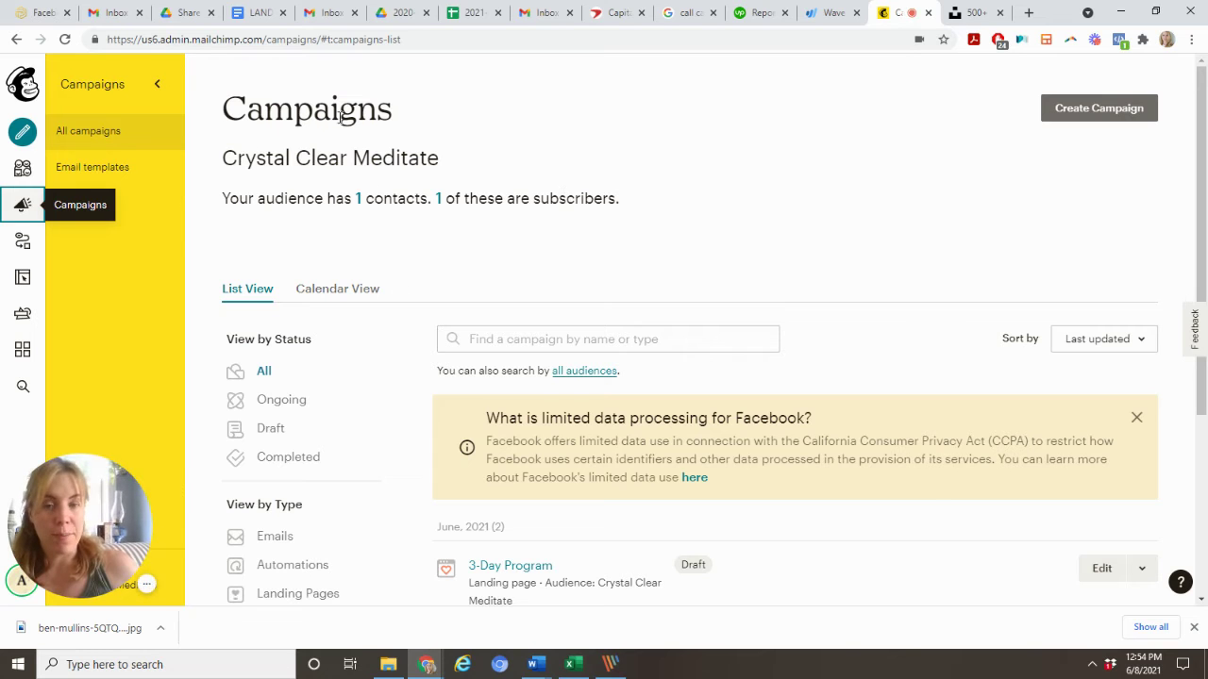
scroll(303, 318, down, 2)
scroll(303, 318, up, 2)
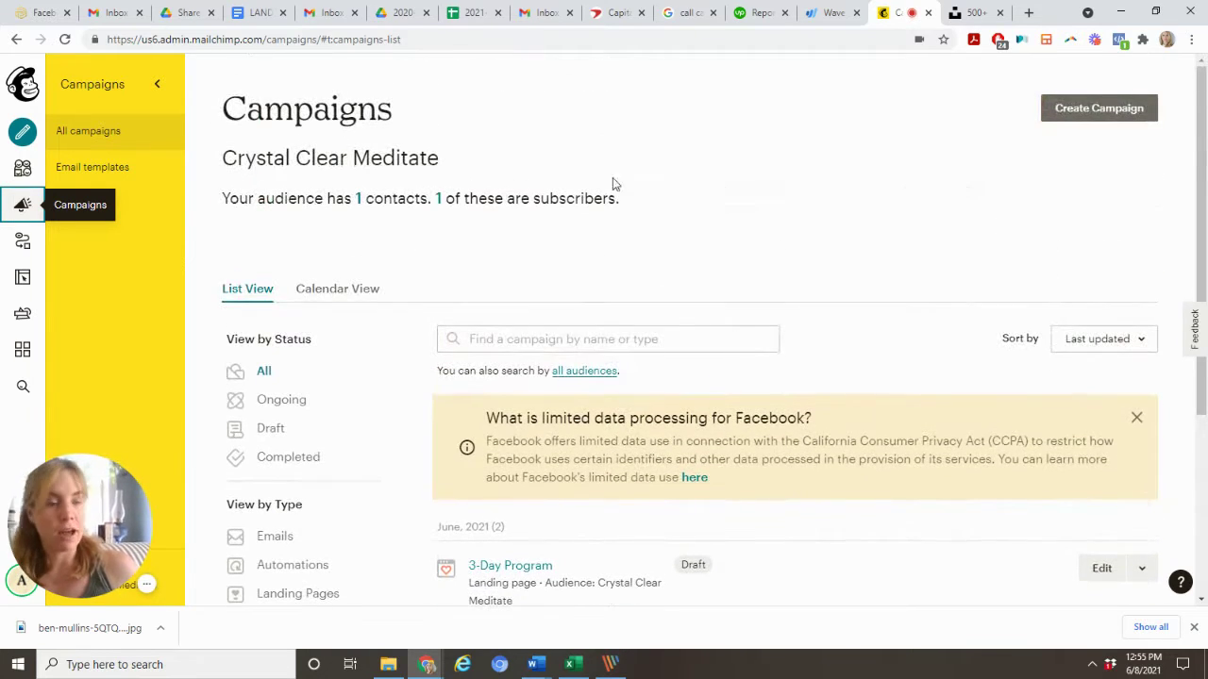
- Create a landing page campaign named Program for the Crystal Clear Meditate audience
click(1071, 110)
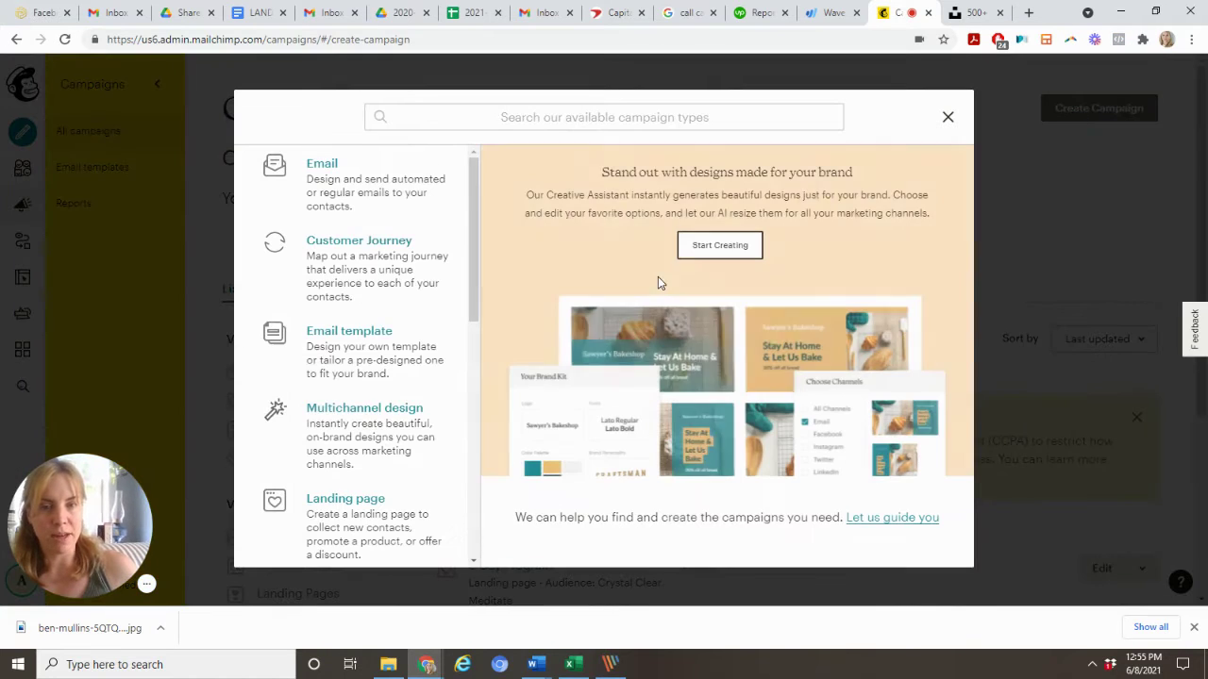
click(351, 514)
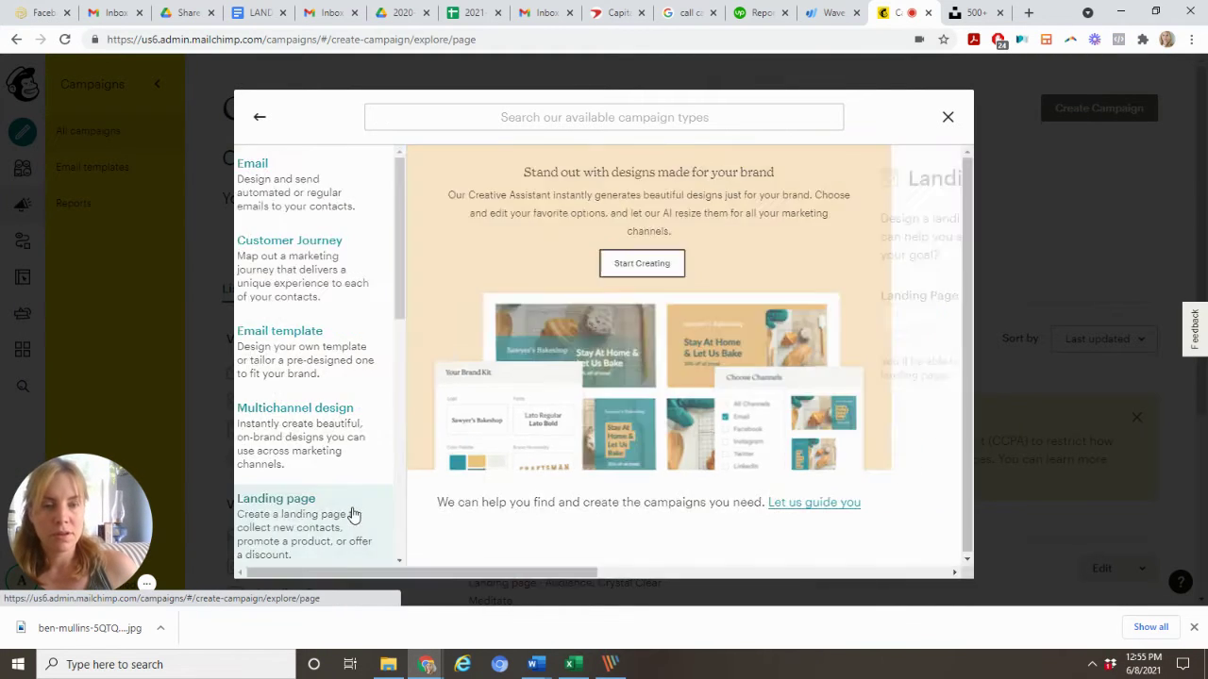
click(464, 311)
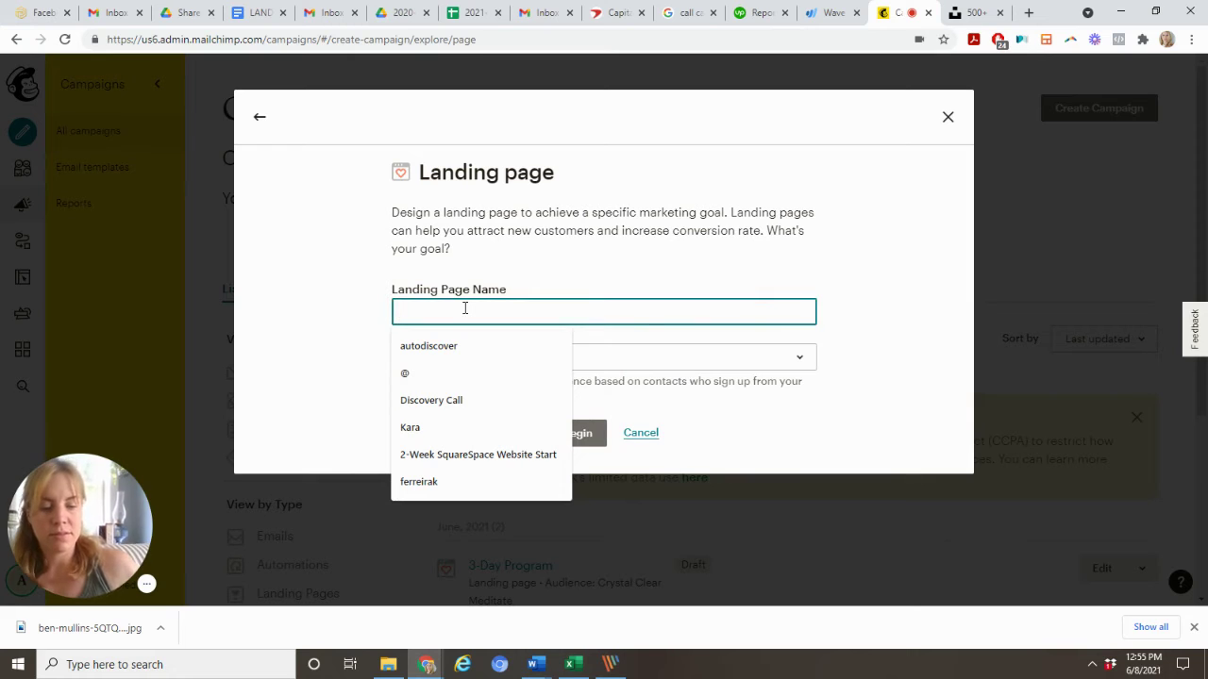
text(Prog)
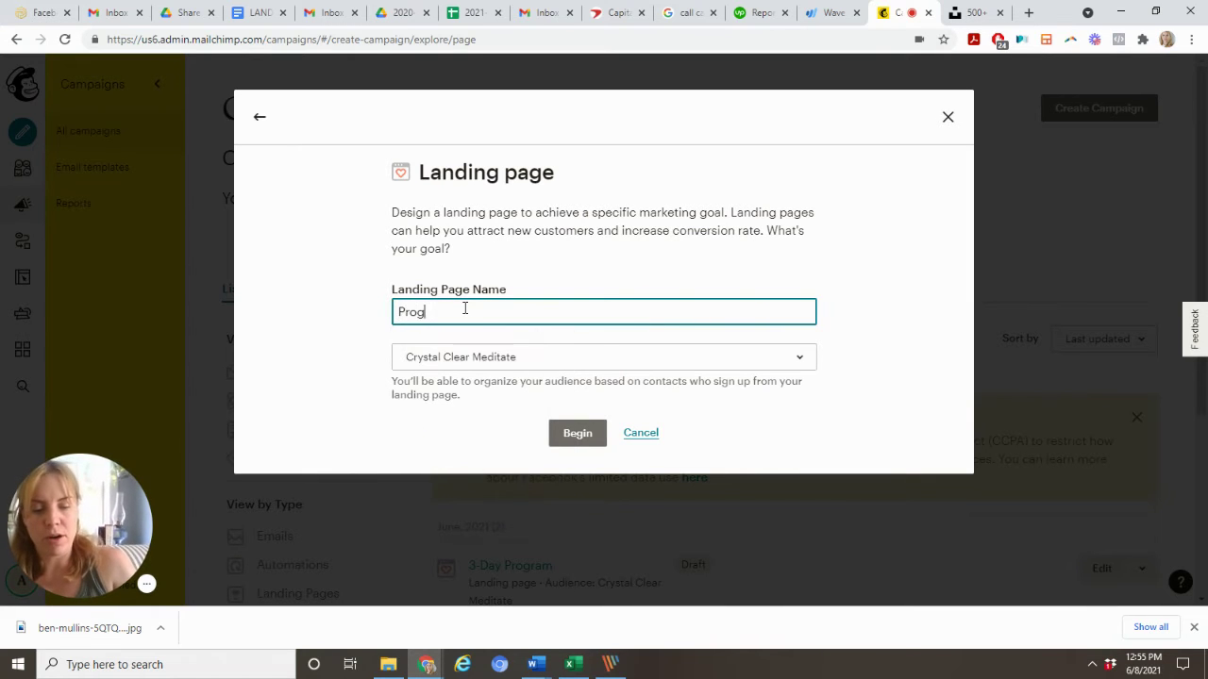
text(ram)
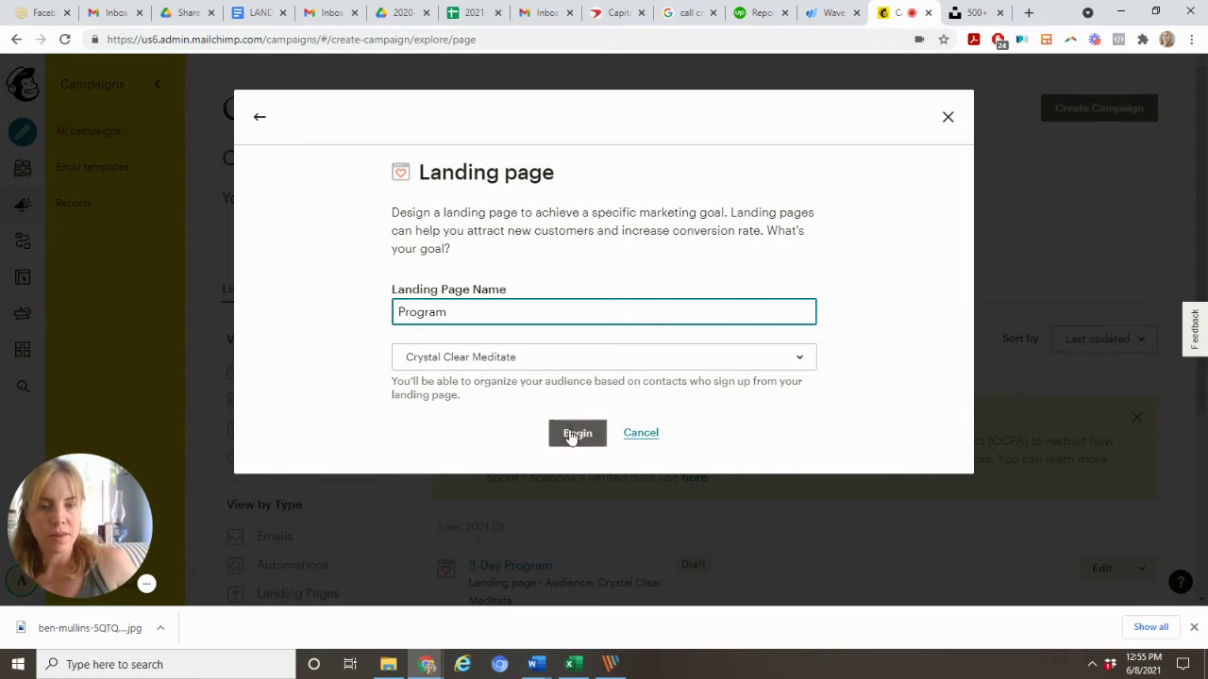
click(575, 434)
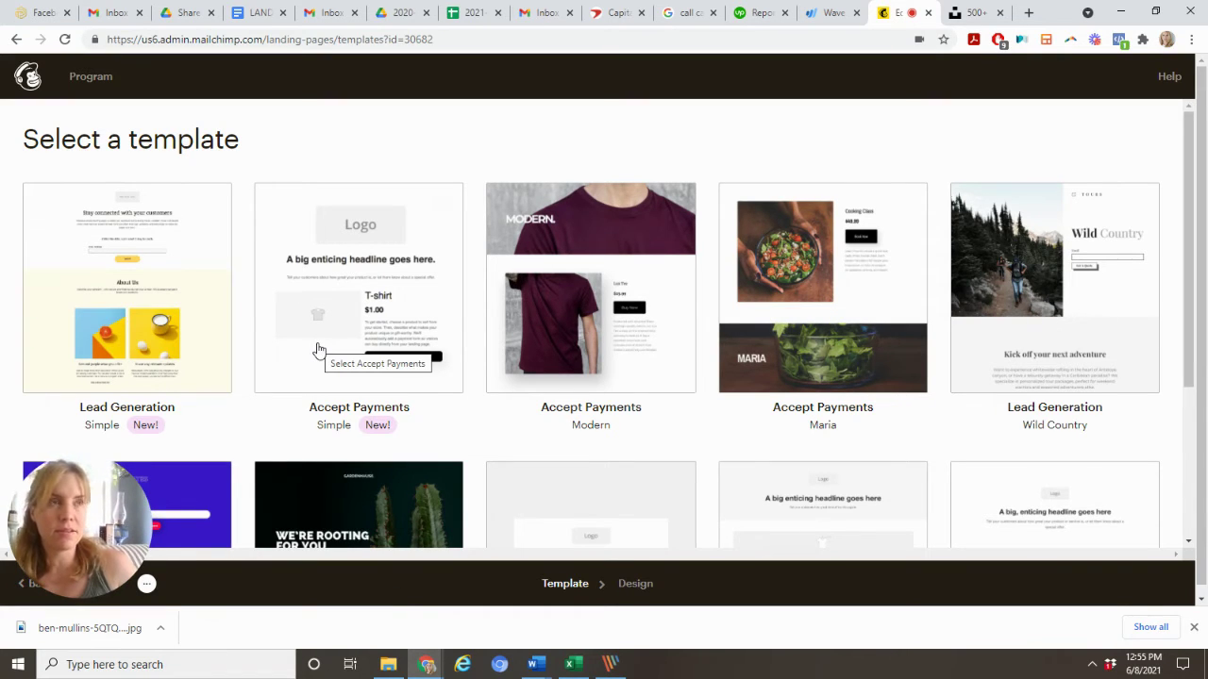
- Browse the available landing page templates and return to the campaigns list without choosing one
mouse_move(319, 350)
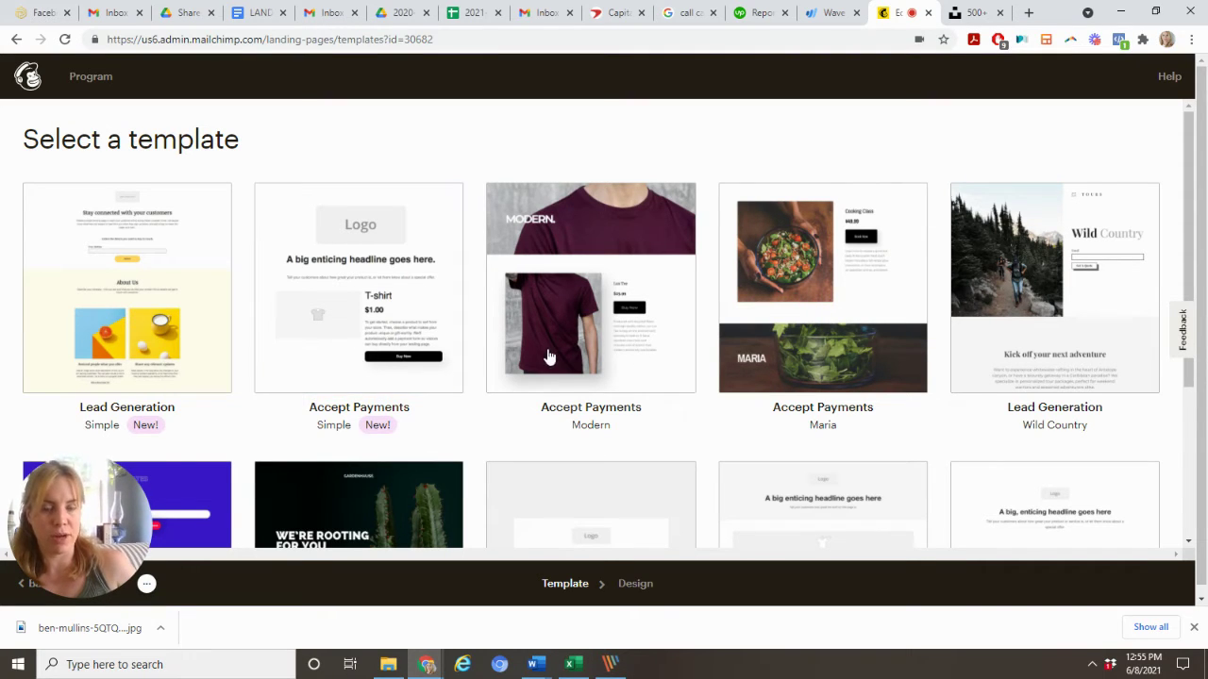
scroll(534, 405, down, 3)
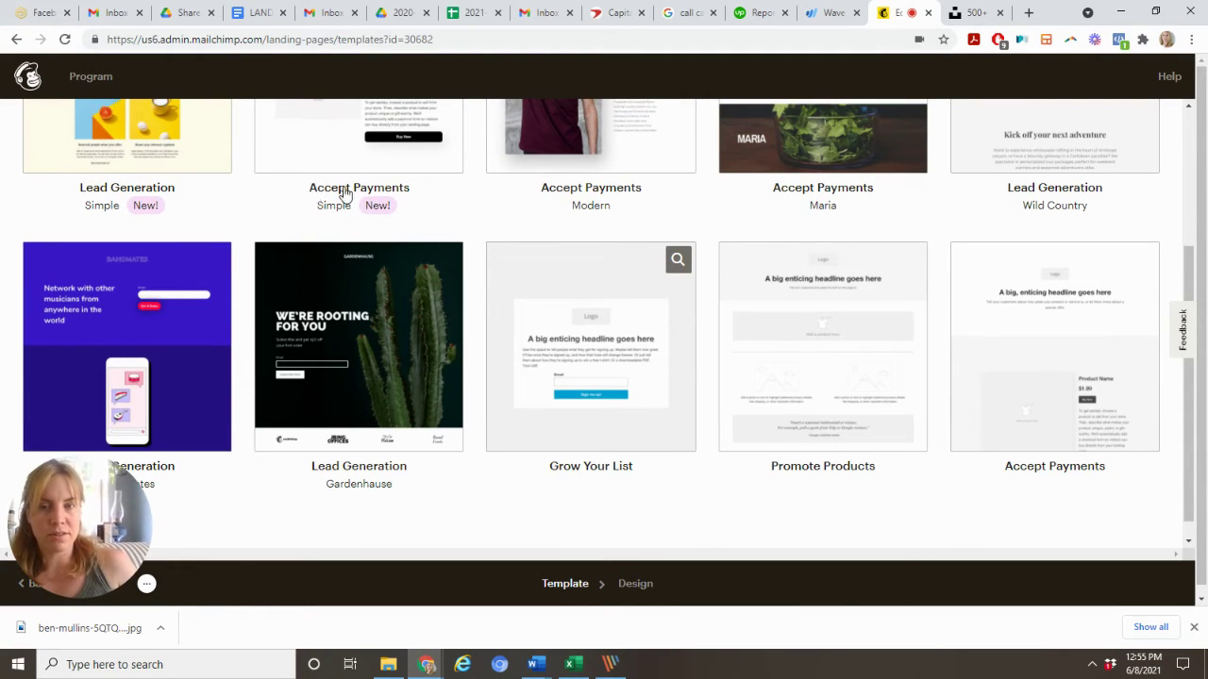
scroll(358, 196, up, 2)
scroll(474, 226, up, 1)
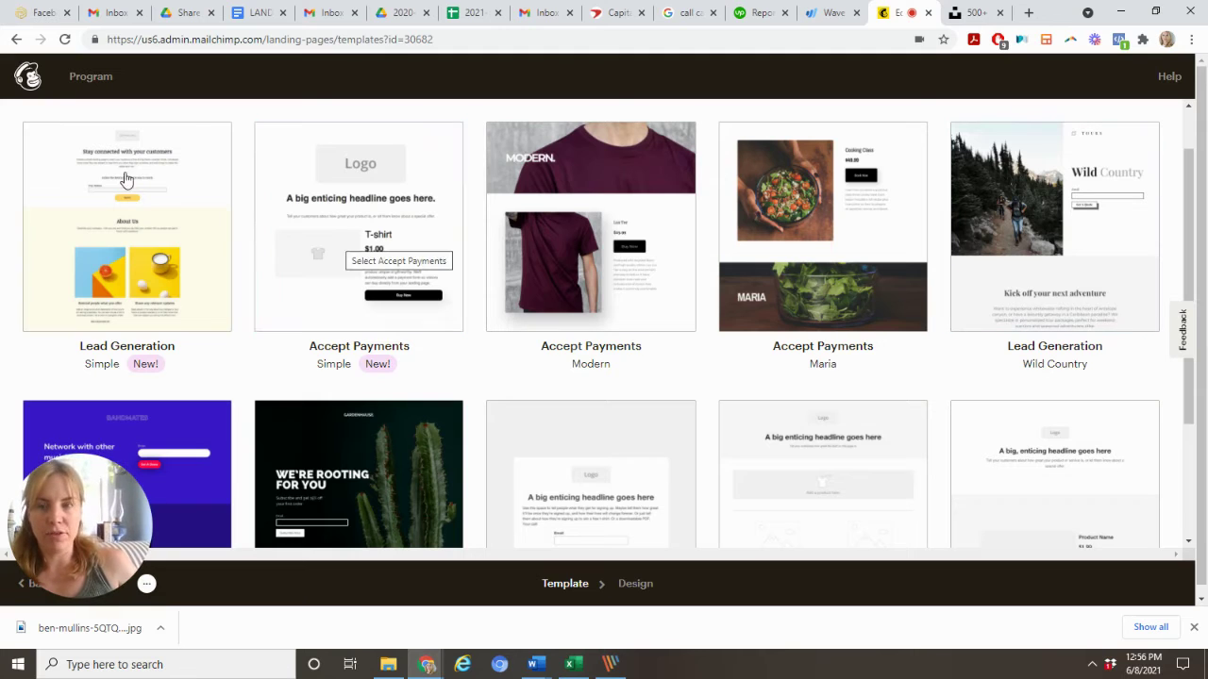
click(16, 42)
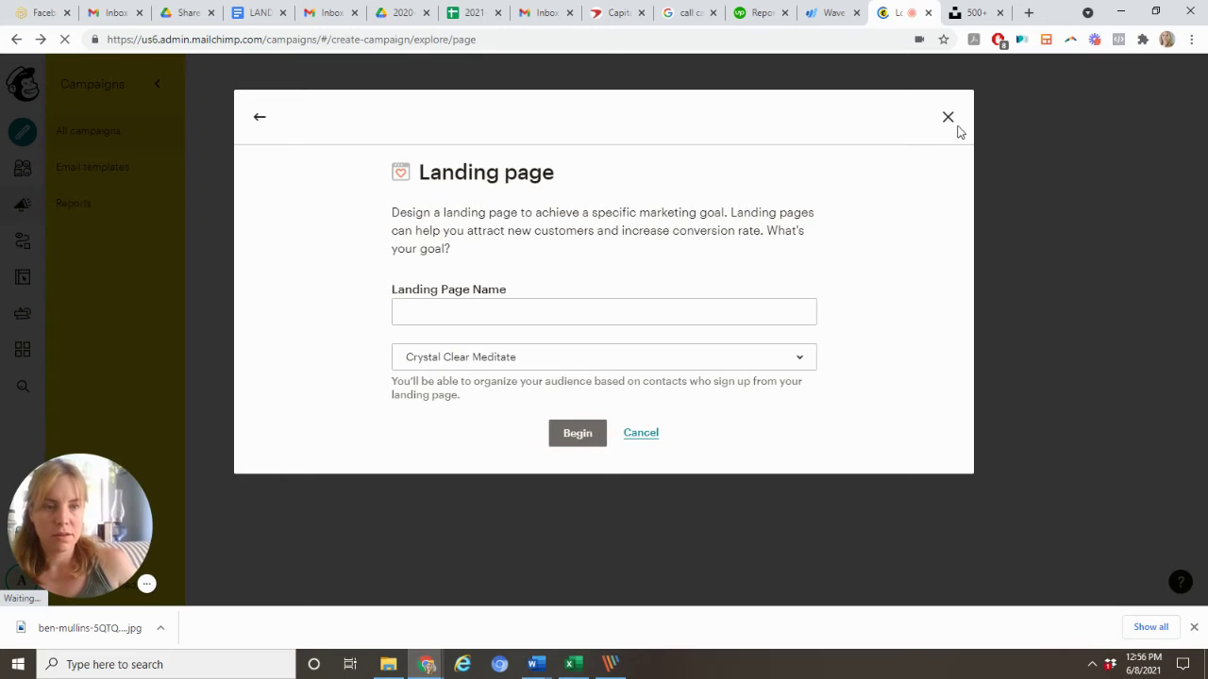
click(948, 119)
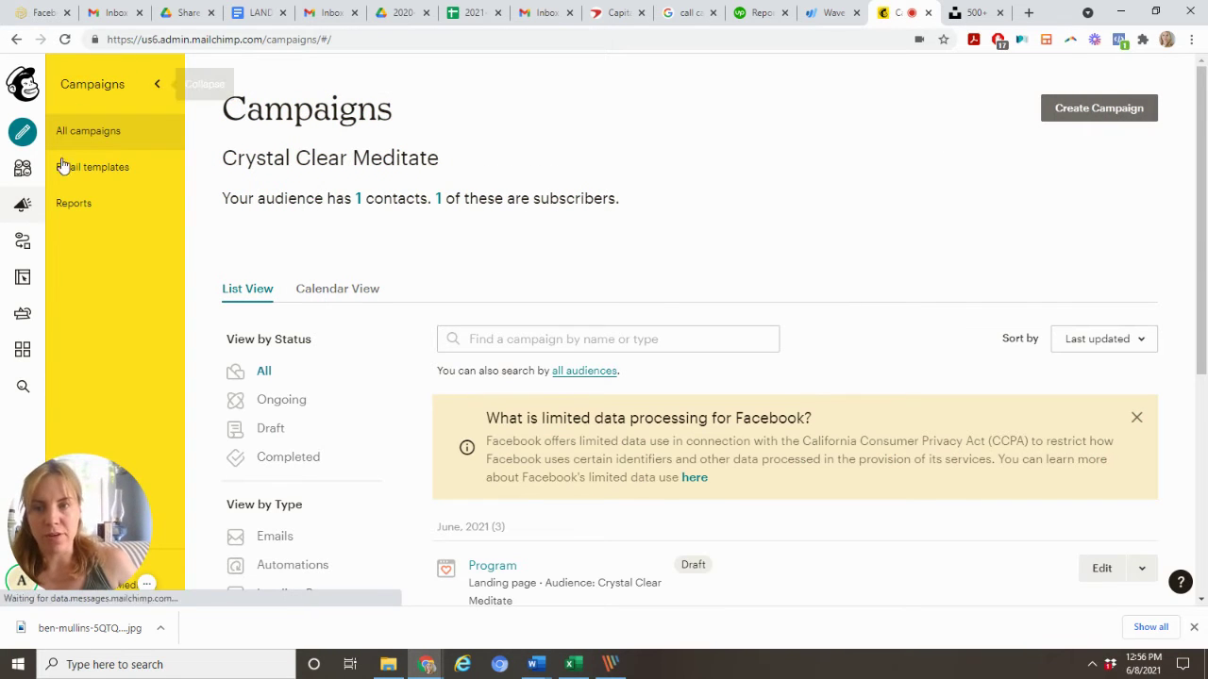
- Filter the campaigns to landing pages and open the 3-Day Program draft for editing
click(23, 210)
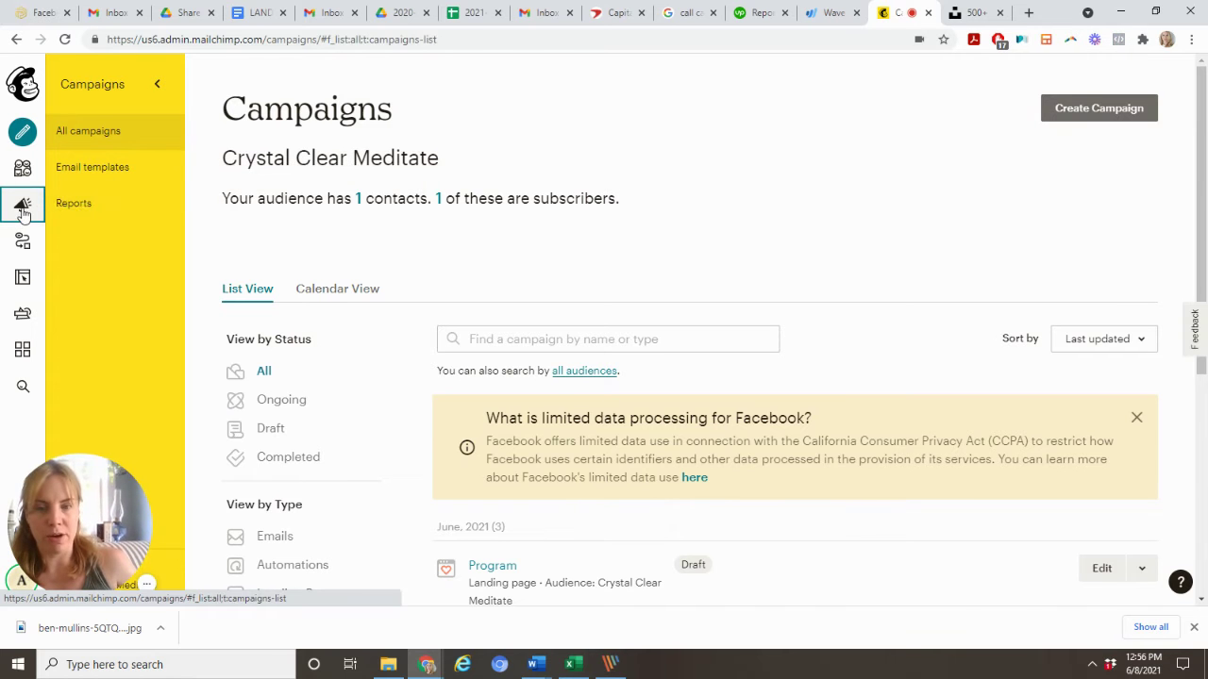
scroll(353, 367, down, 3)
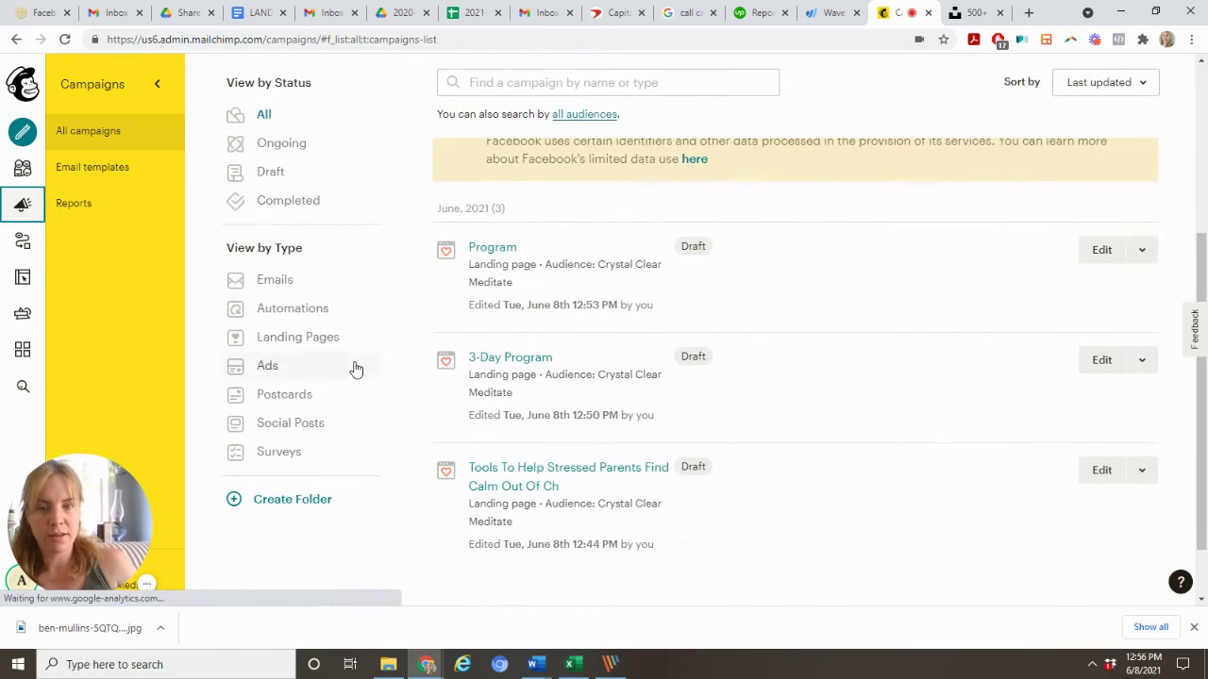
click(281, 337)
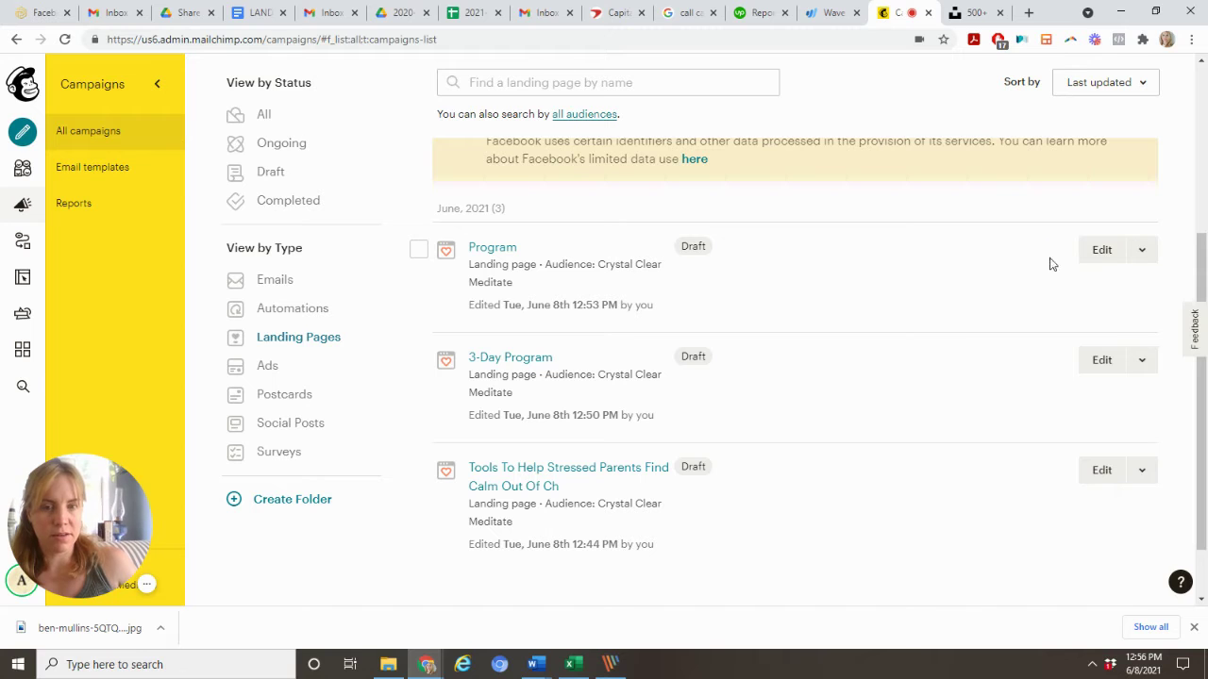
click(1106, 366)
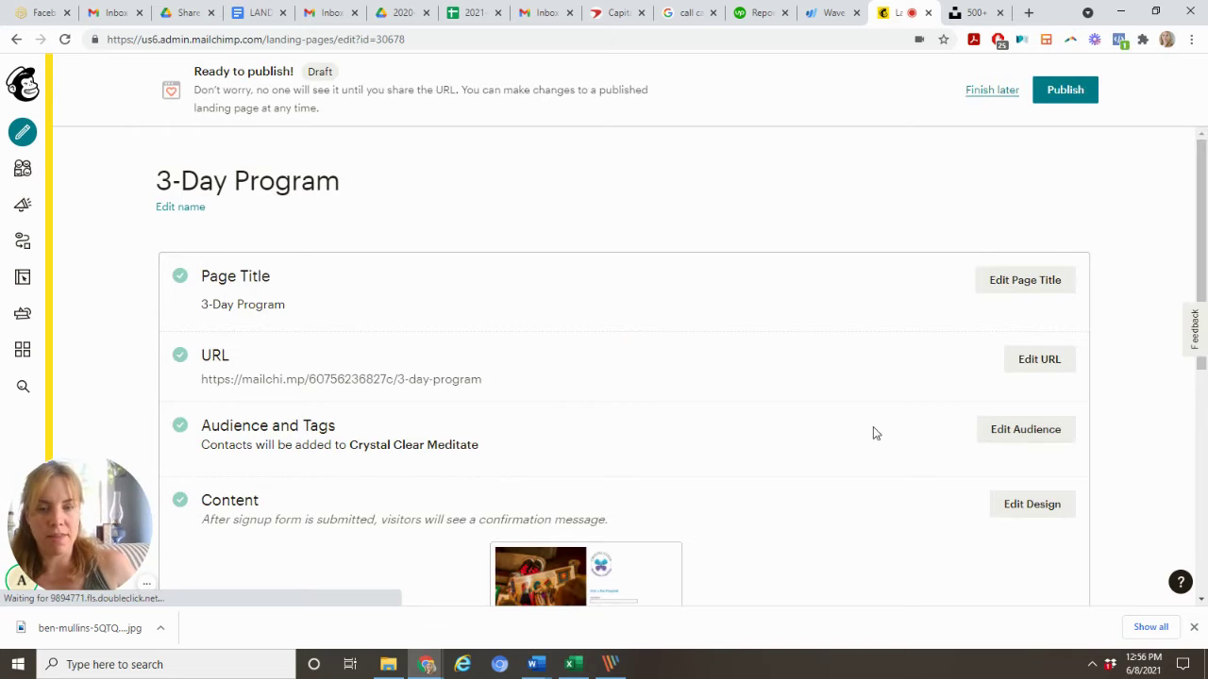
- Add the 3-Day Program tag to contacts who sign up through the landing page and save the audience settings
scroll(854, 424, down, 2)
scroll(852, 423, up, 1)
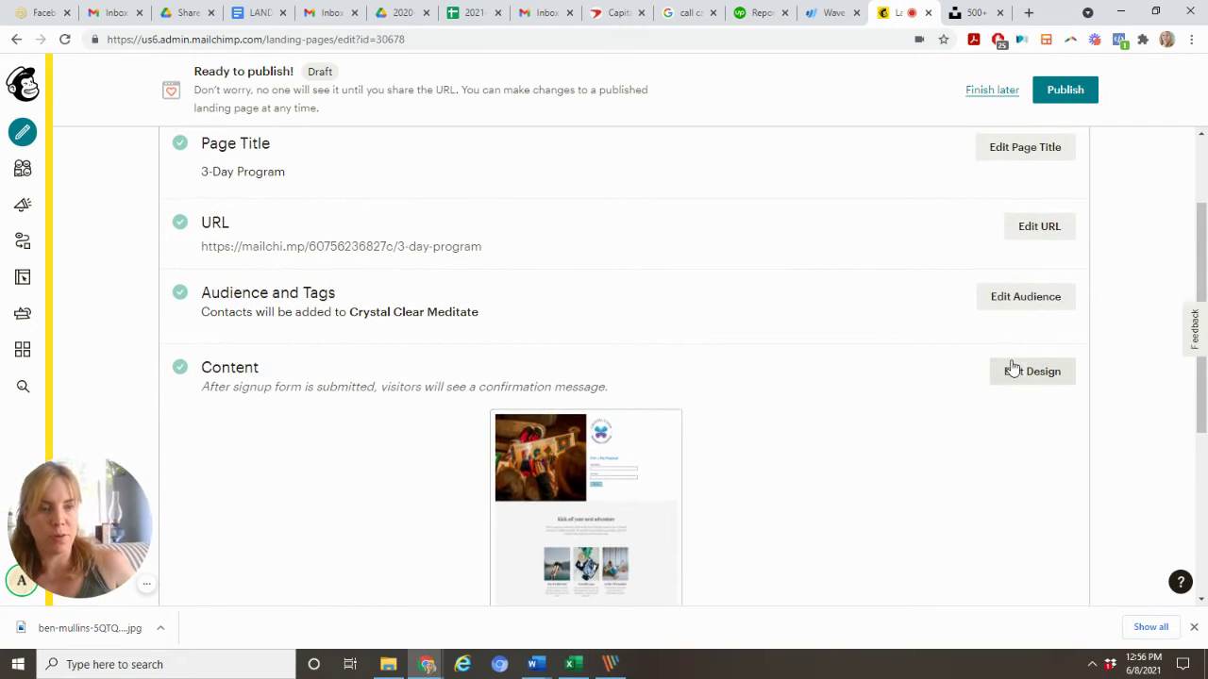
click(1026, 297)
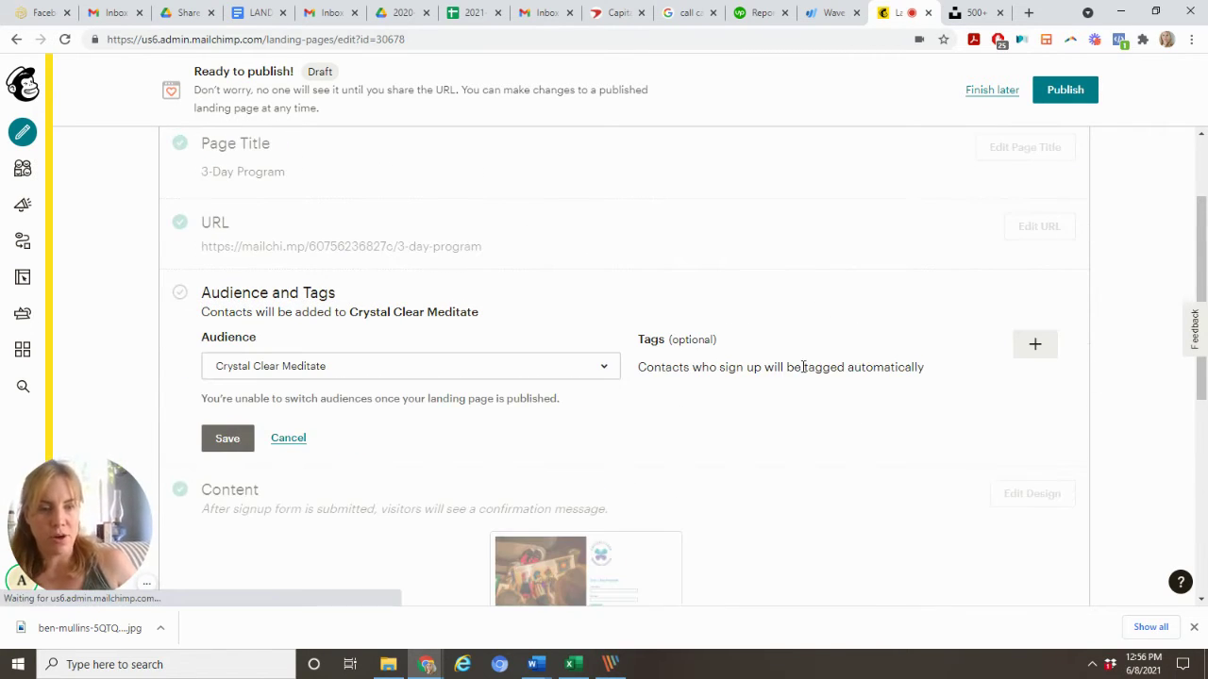
click(1034, 346)
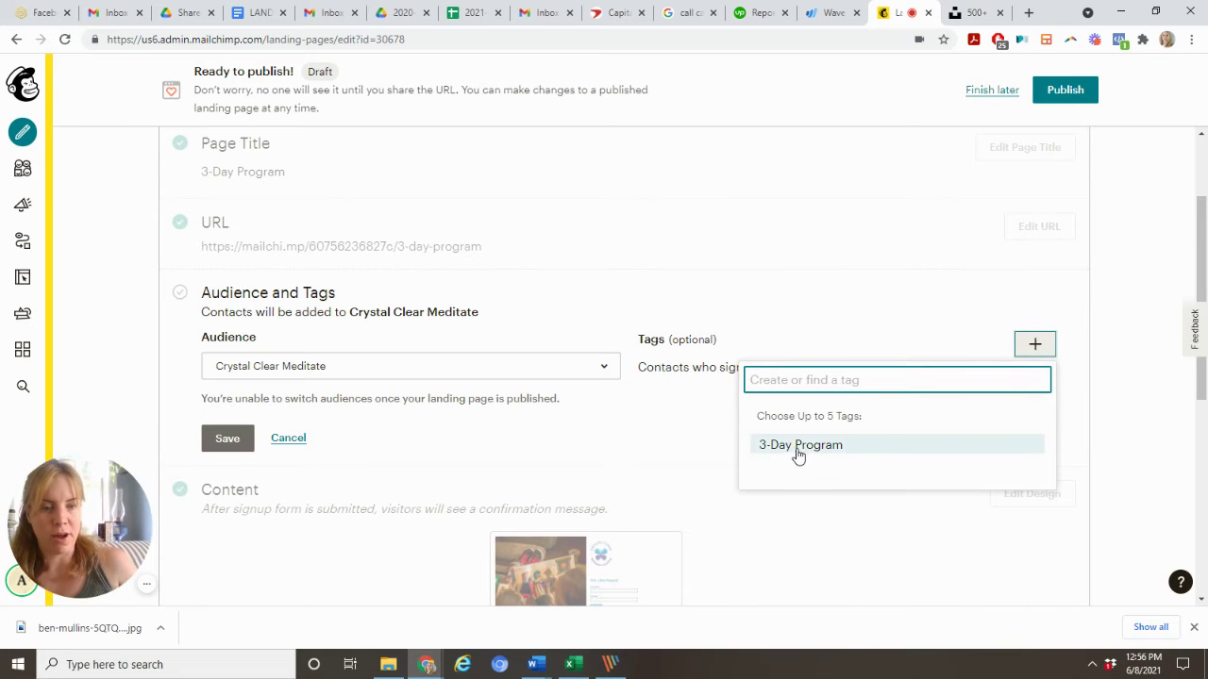
click(796, 454)
click(1027, 355)
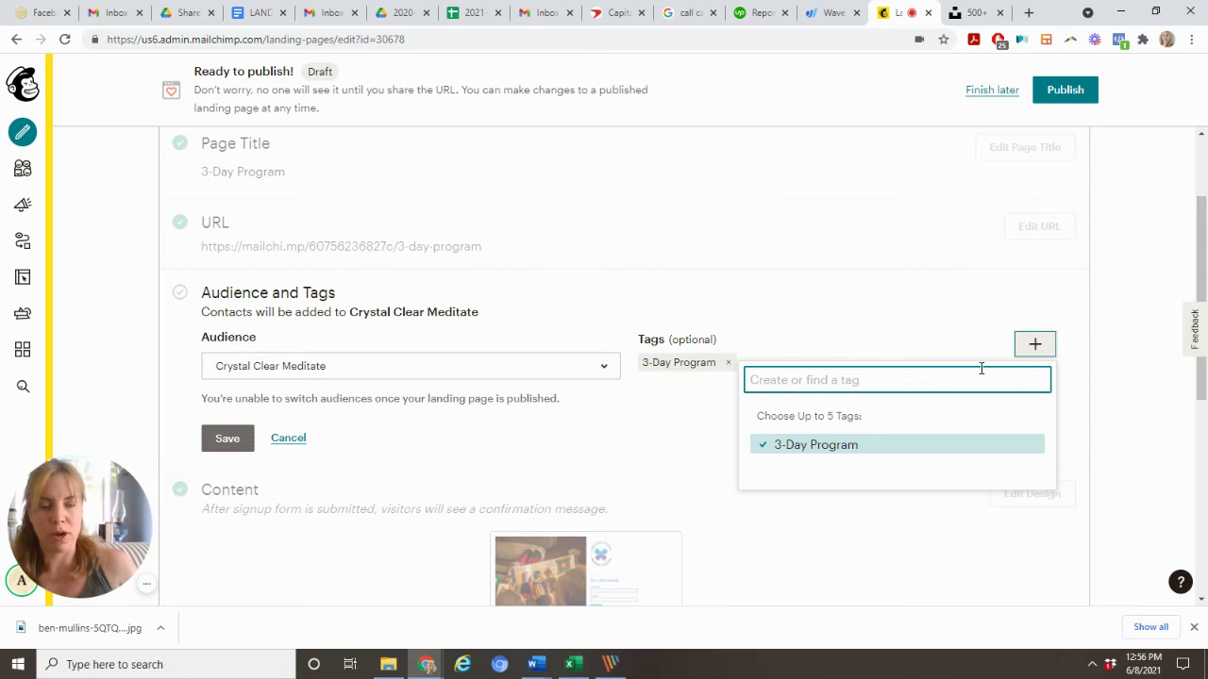
click(238, 439)
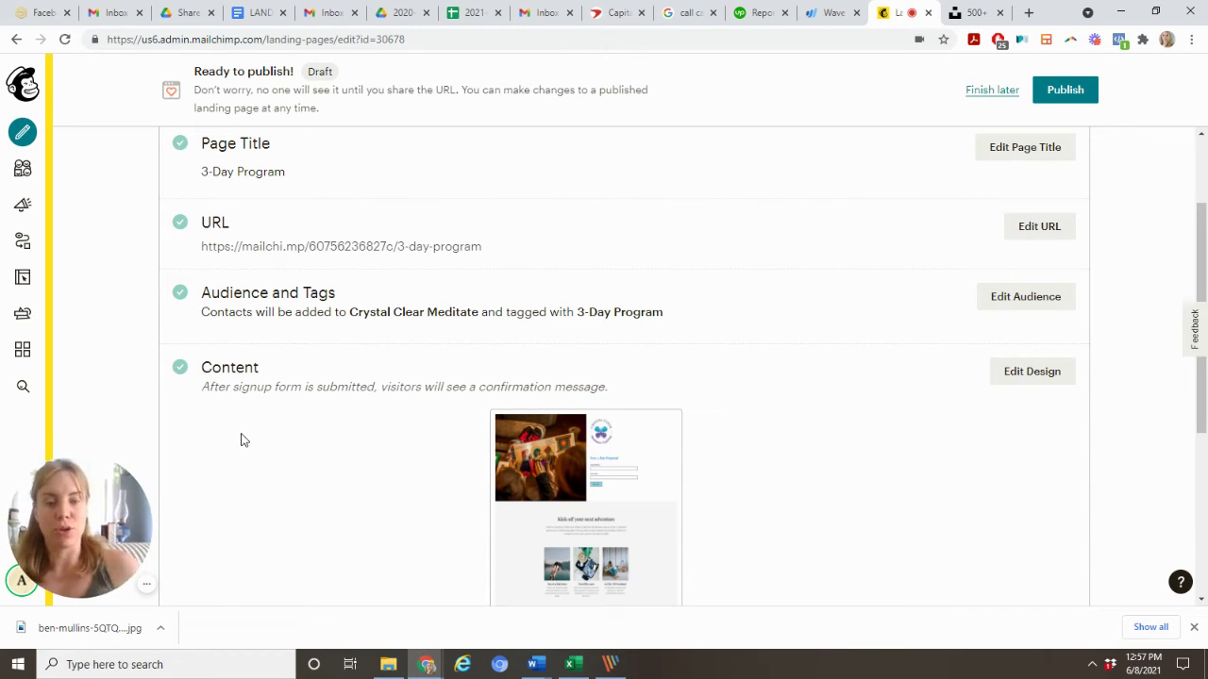
- Check the content preview of the 3-Day Program landing page and open its design for editing
scroll(239, 434, down, 2)
mouse_move(598, 339)
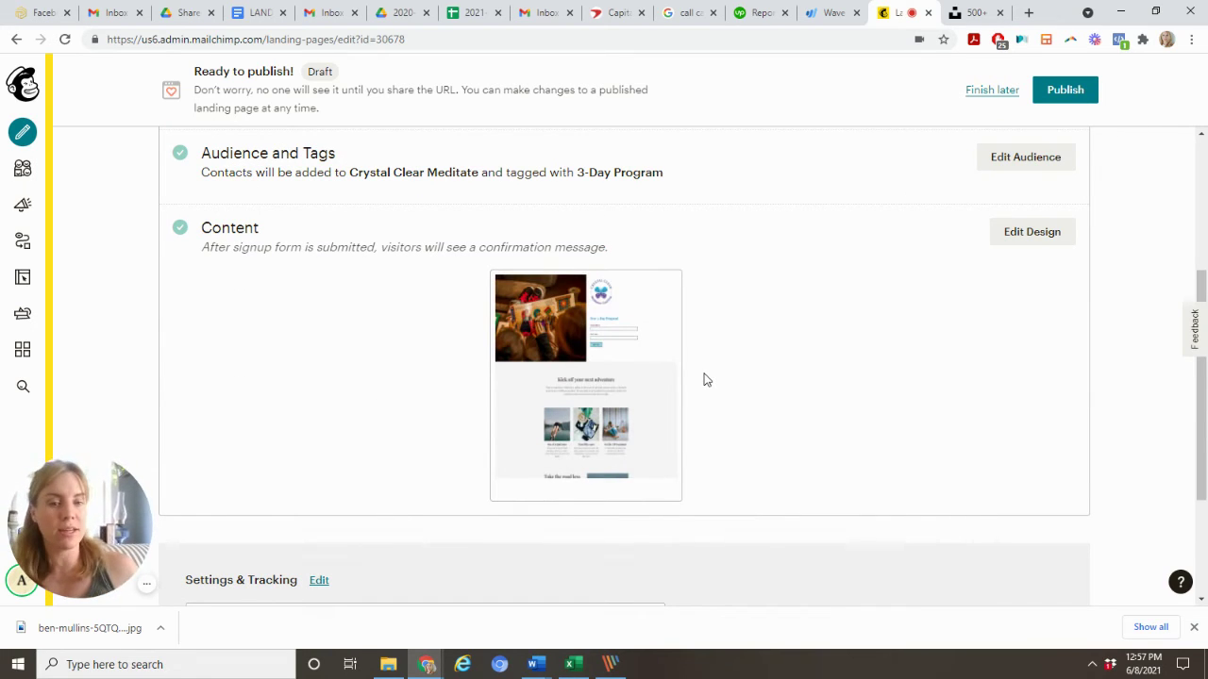
click(1028, 231)
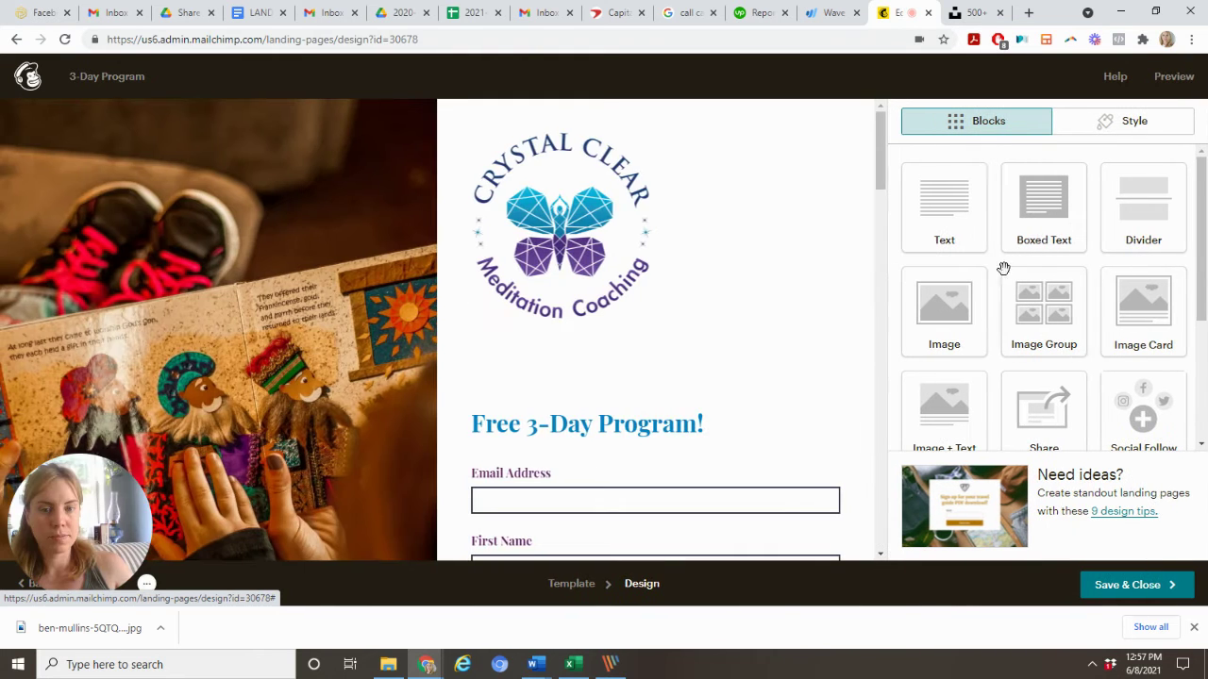
- Look over the hero section's background photo and open the Crystal Clear logo image block's content options
scroll(563, 410, down, 3)
scroll(564, 411, up, 2)
scroll(563, 410, down, 3)
mouse_move(293, 236)
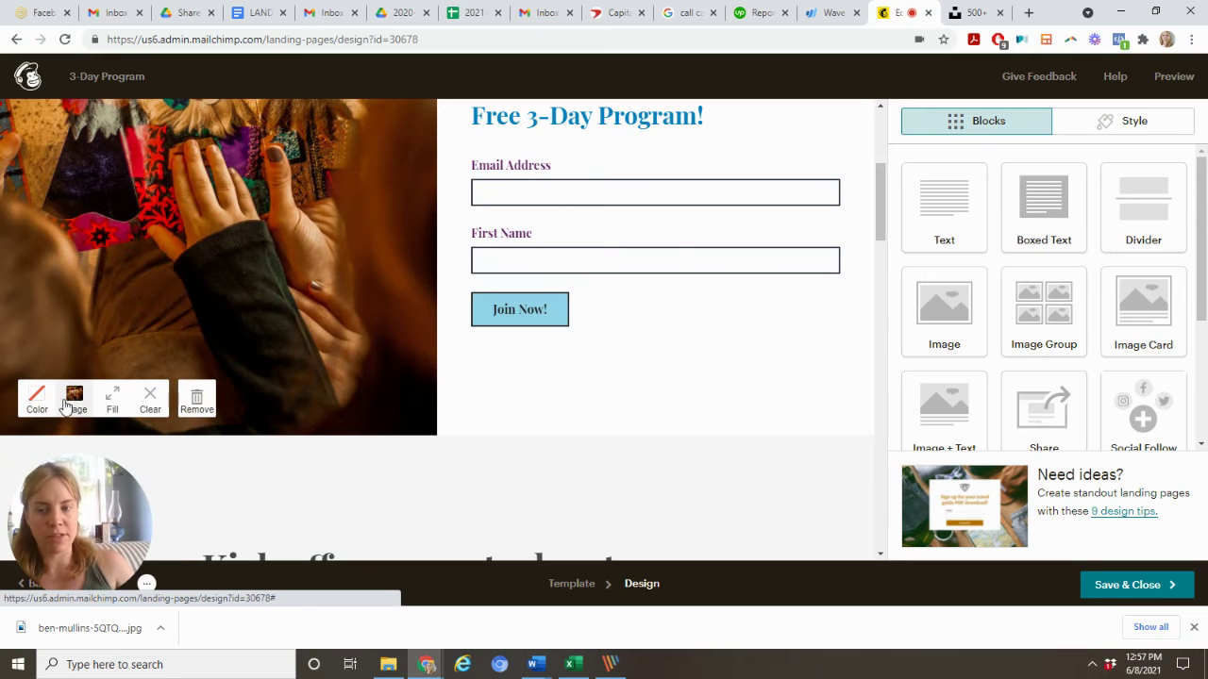
scroll(171, 307, up, 2)
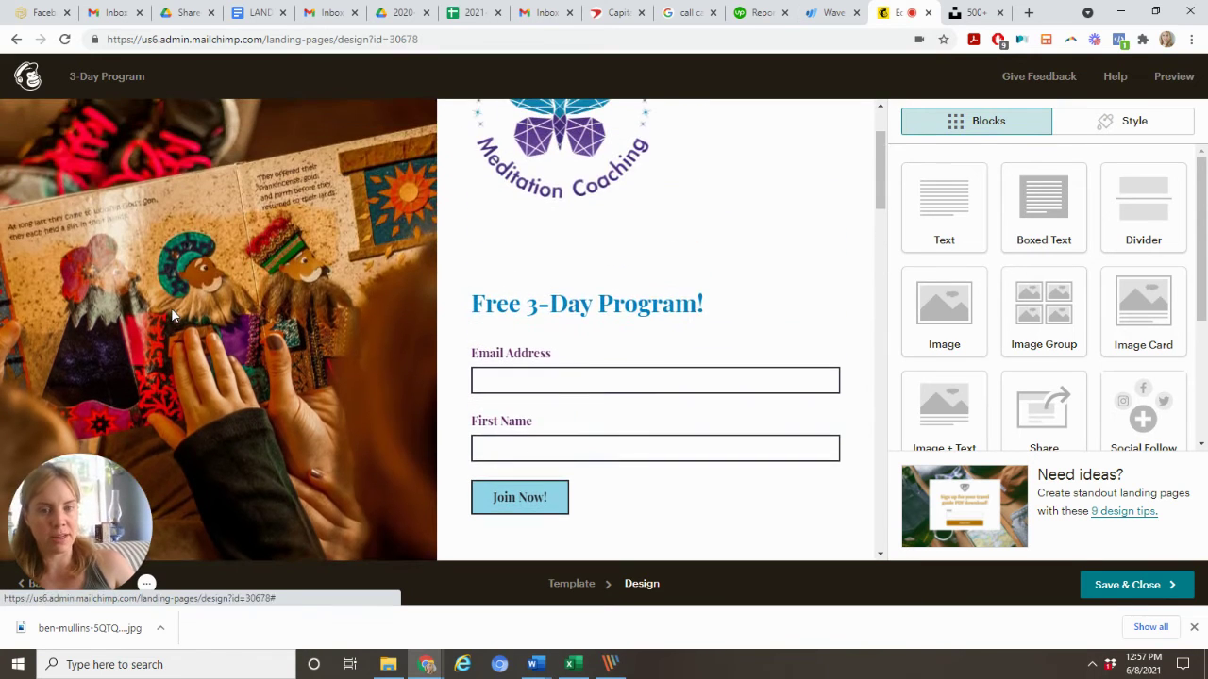
scroll(485, 206, up, 1)
click(611, 202)
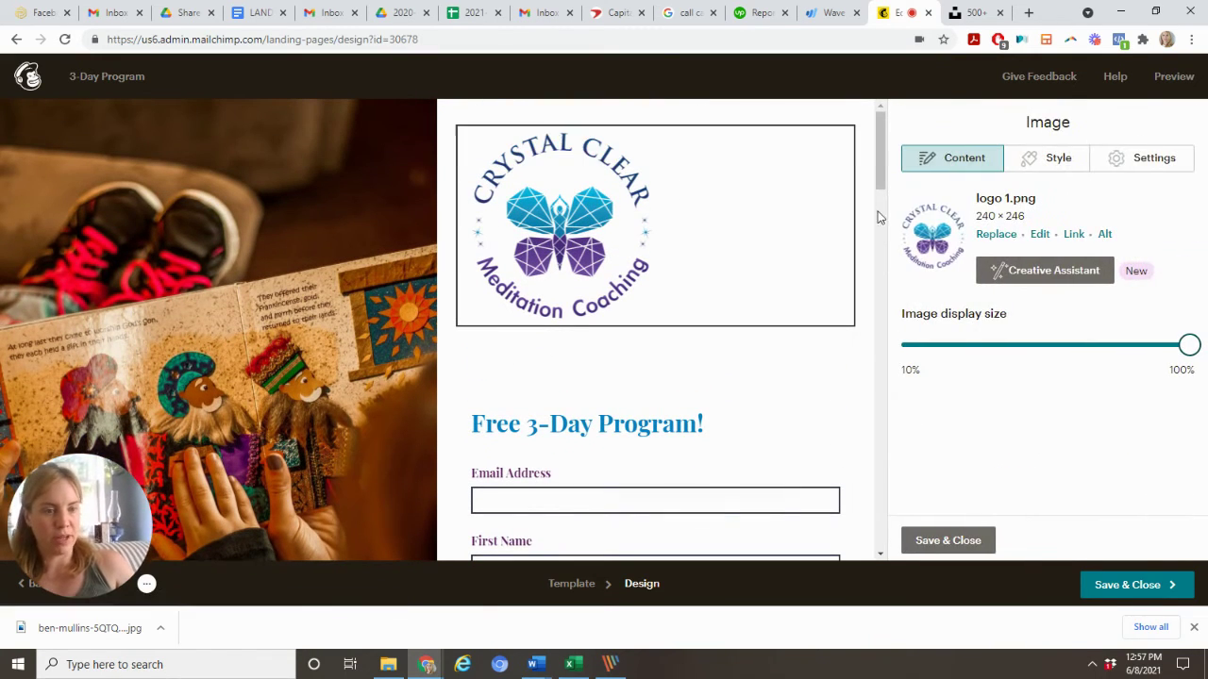
scroll(737, 341, down, 2)
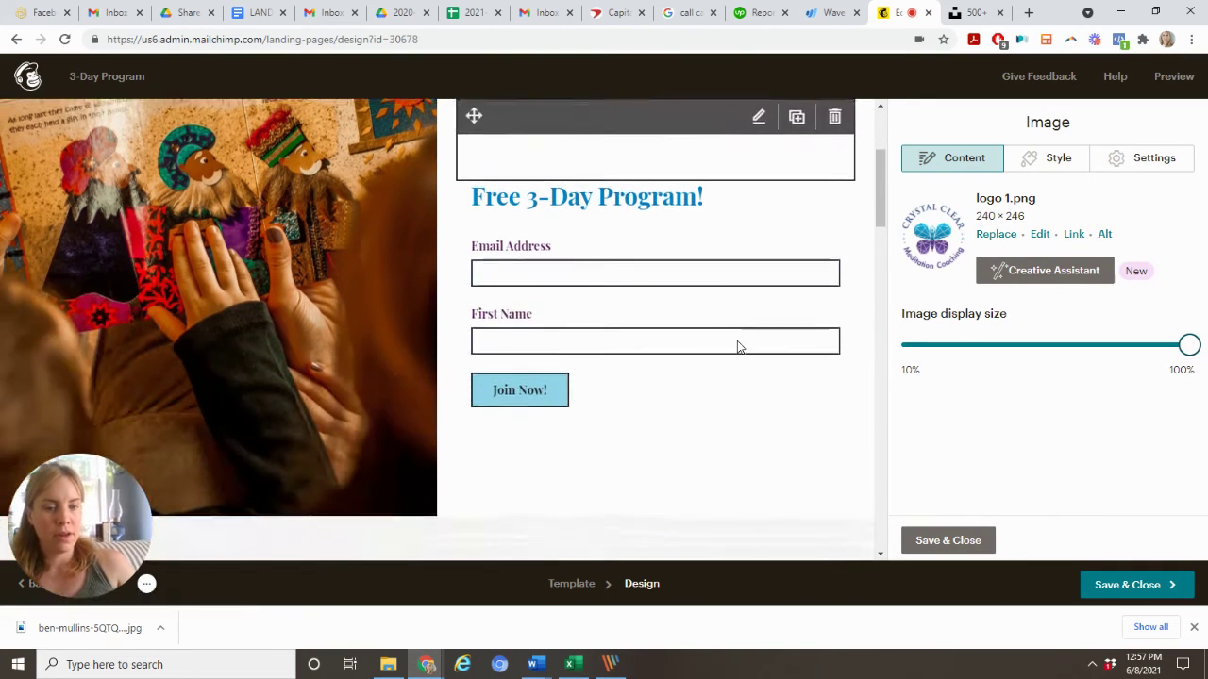
- Open the "Free 3-Day Program!" heading for editing and look at its text color and font choices
click(687, 209)
click(774, 220)
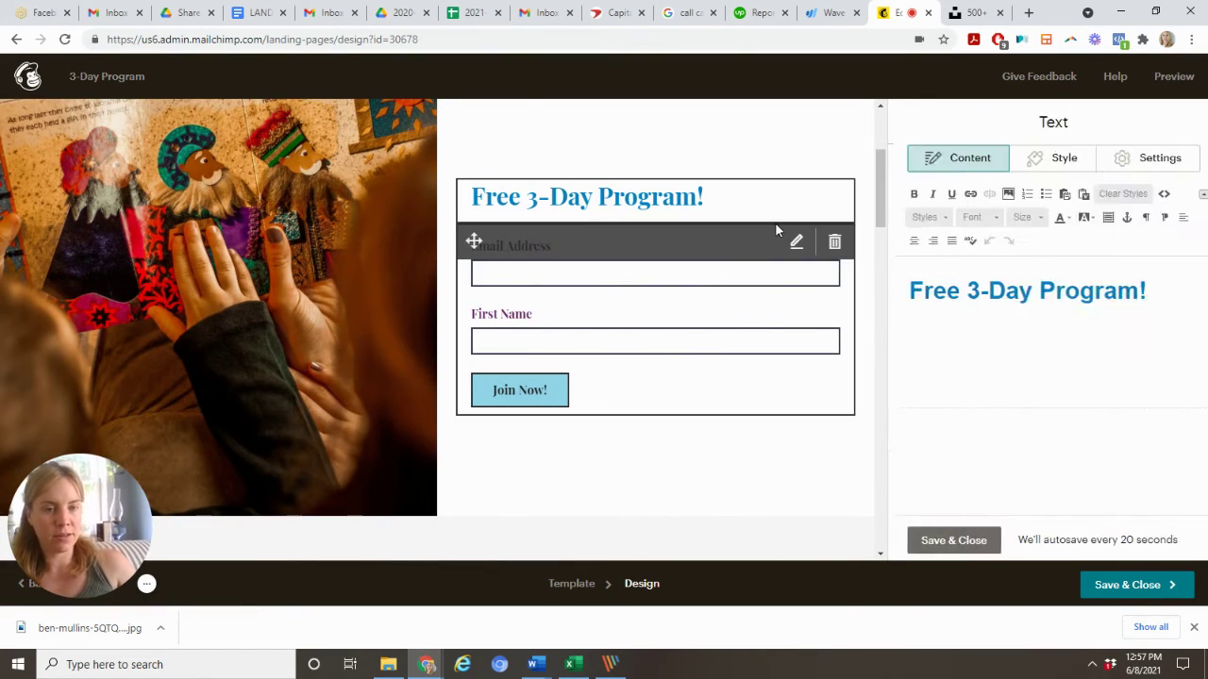
click(1102, 304)
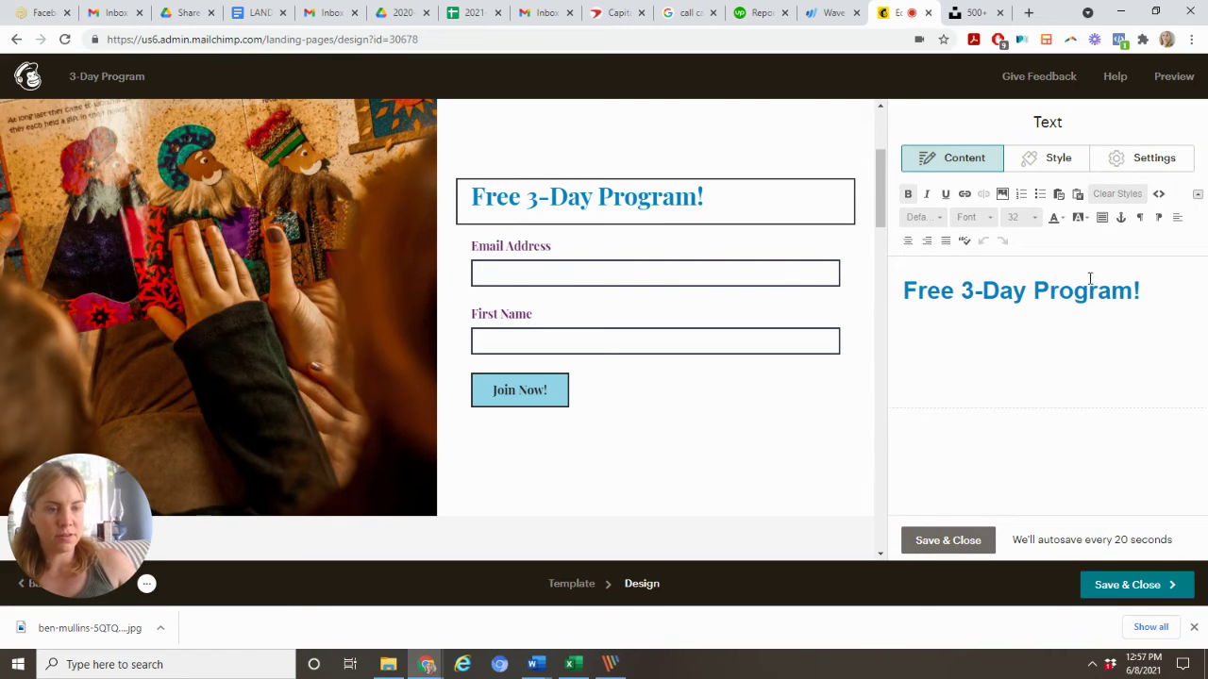
click(1054, 218)
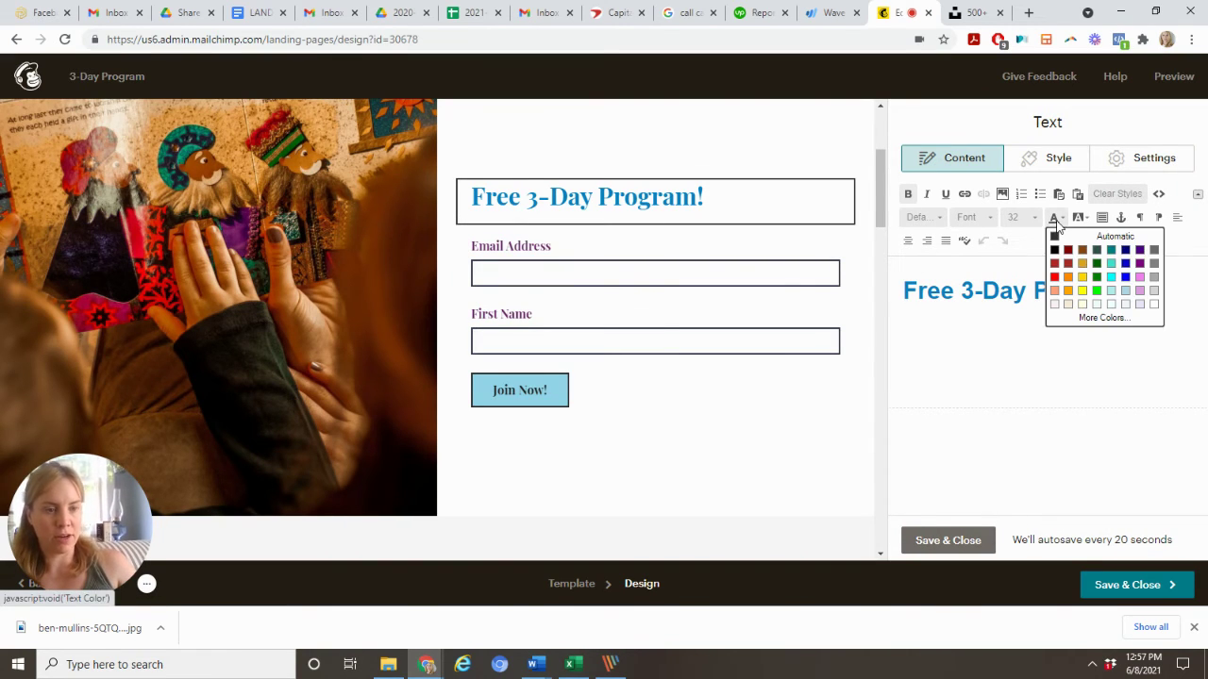
click(982, 219)
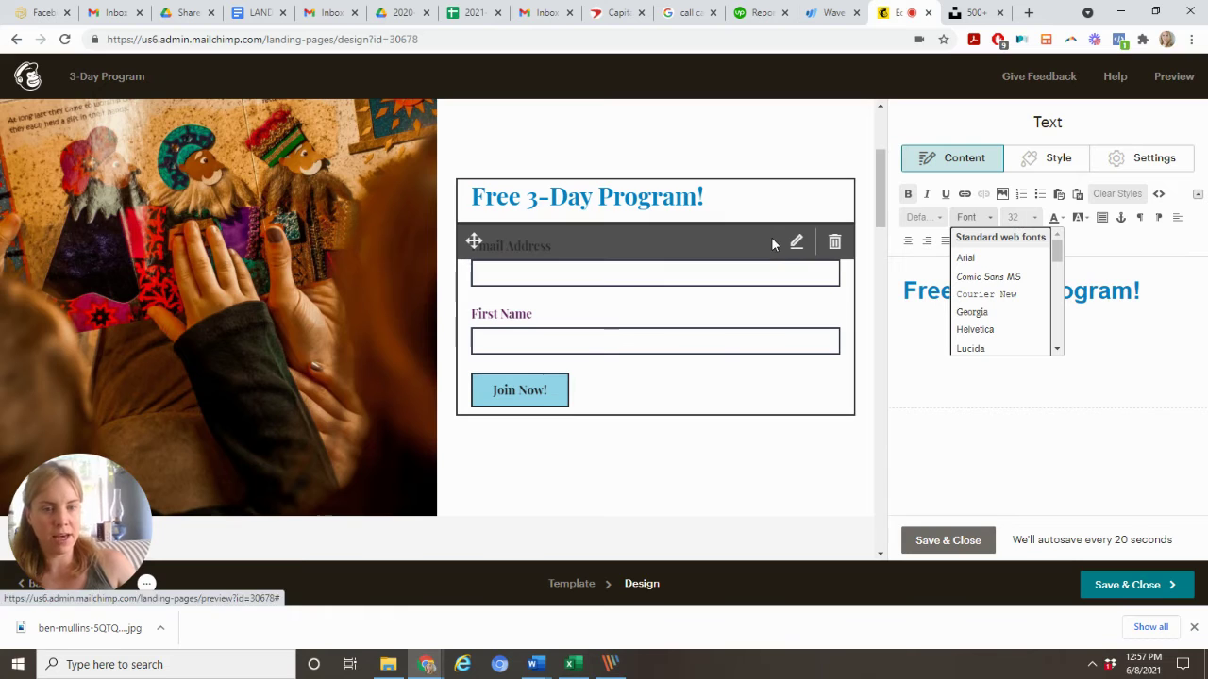
- Open the signup form block and review its available fields, button text and confirmation message
click(768, 281)
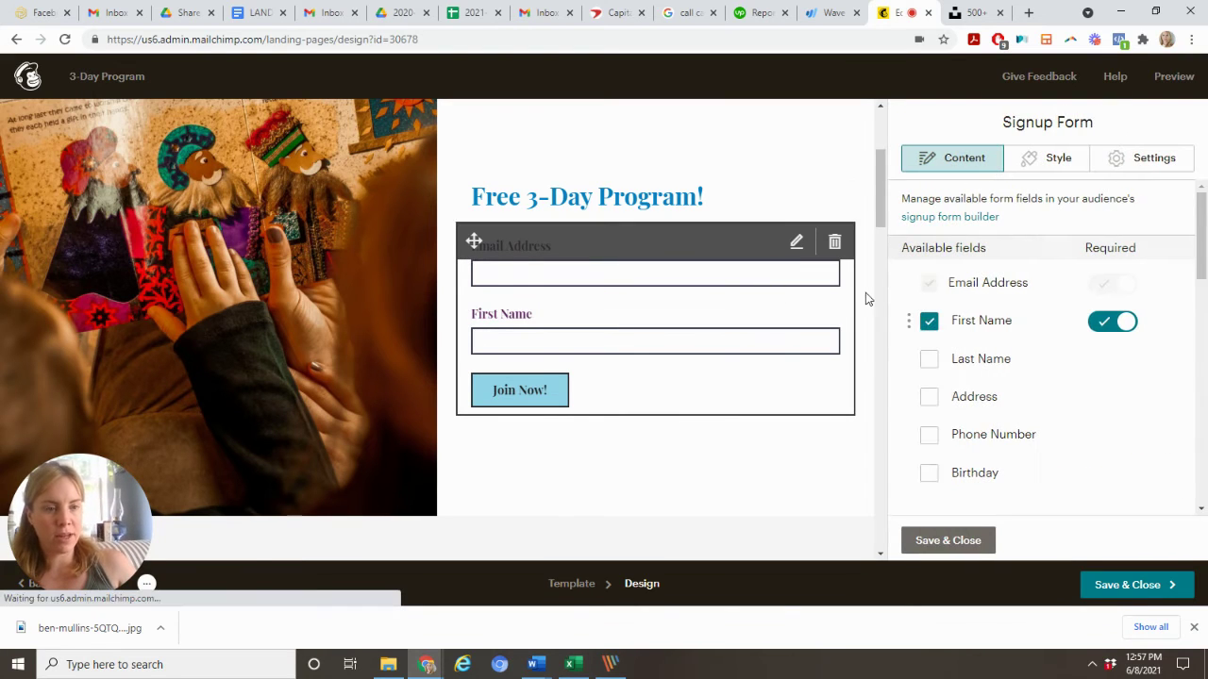
scroll(949, 321, down, 1)
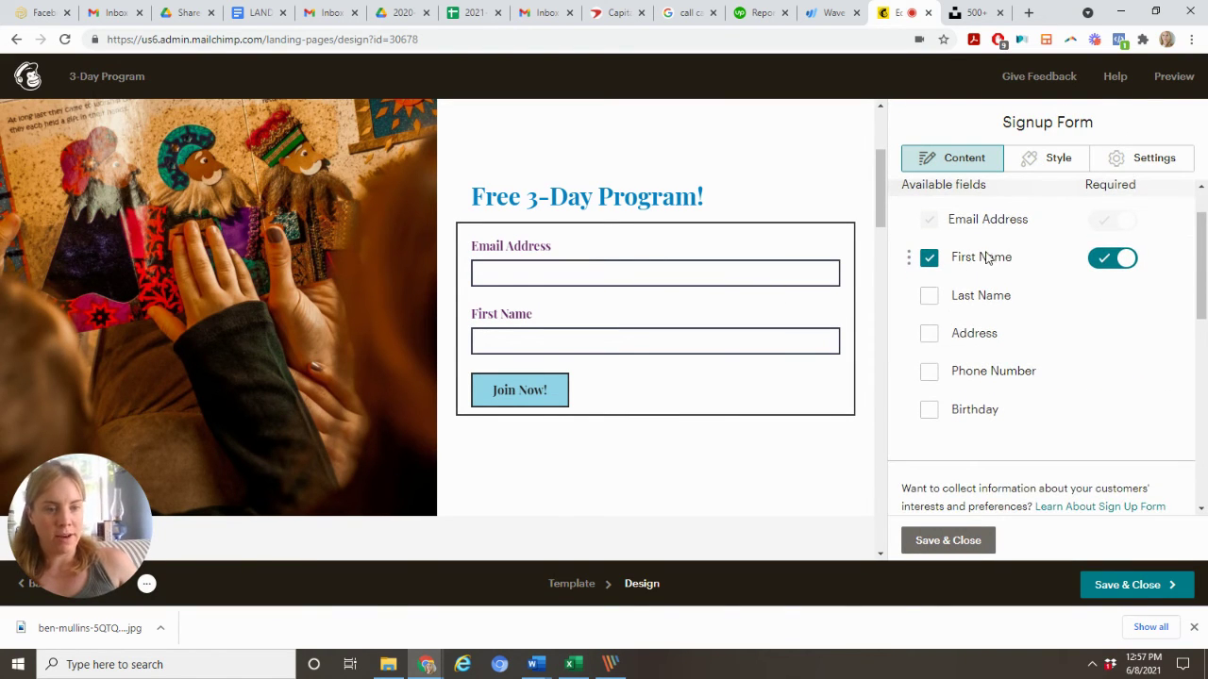
scroll(999, 281, down, 5)
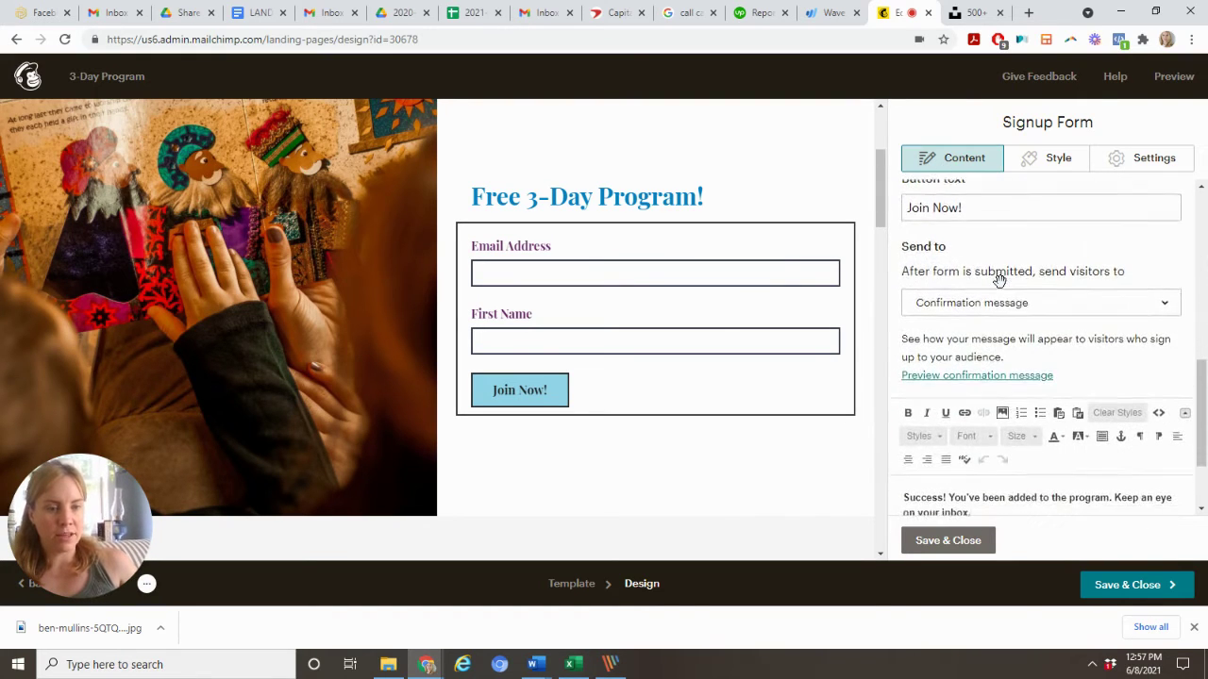
triple_click(976, 230)
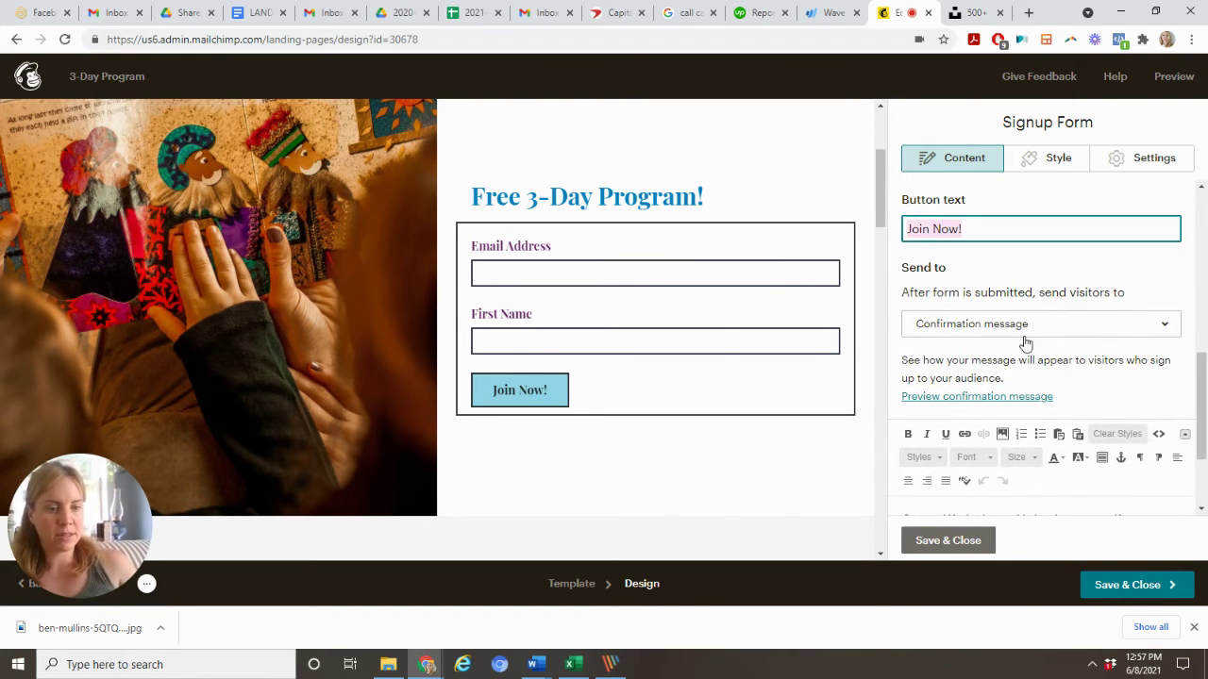
scroll(1026, 348, down, 2)
drag(968, 407, 886, 379)
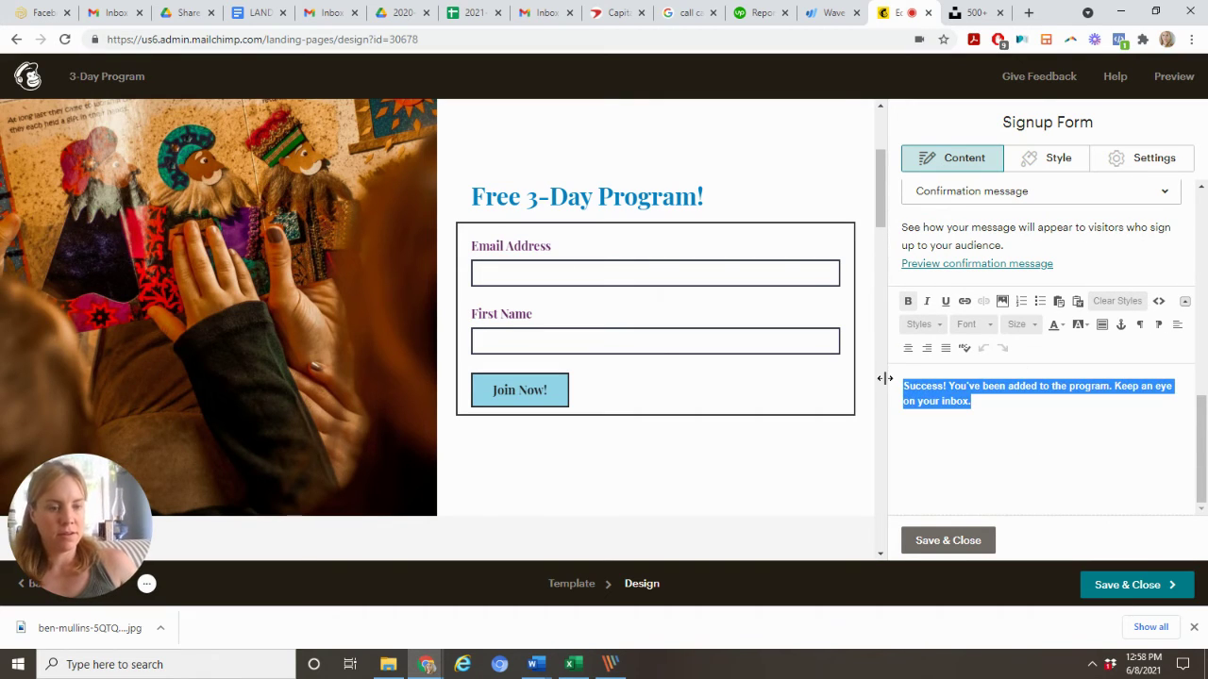
- Open the signup form's style options and look at the color choices for the field labels
click(1032, 162)
scroll(962, 402, down, 3)
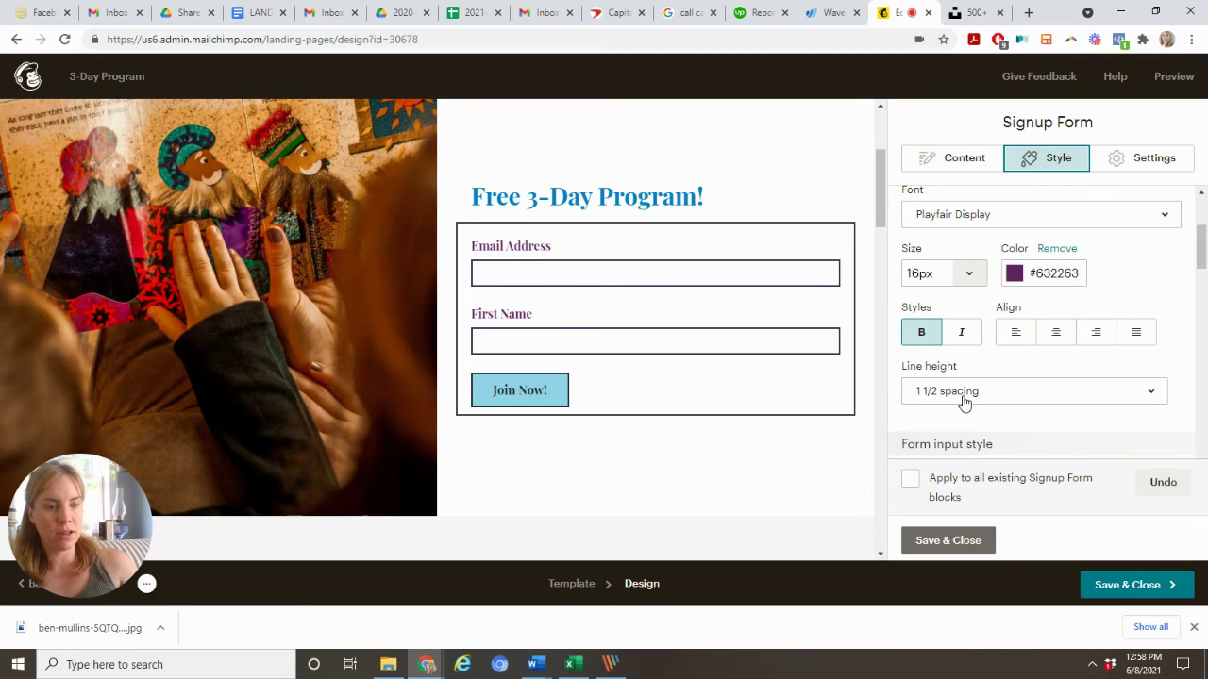
click(1016, 274)
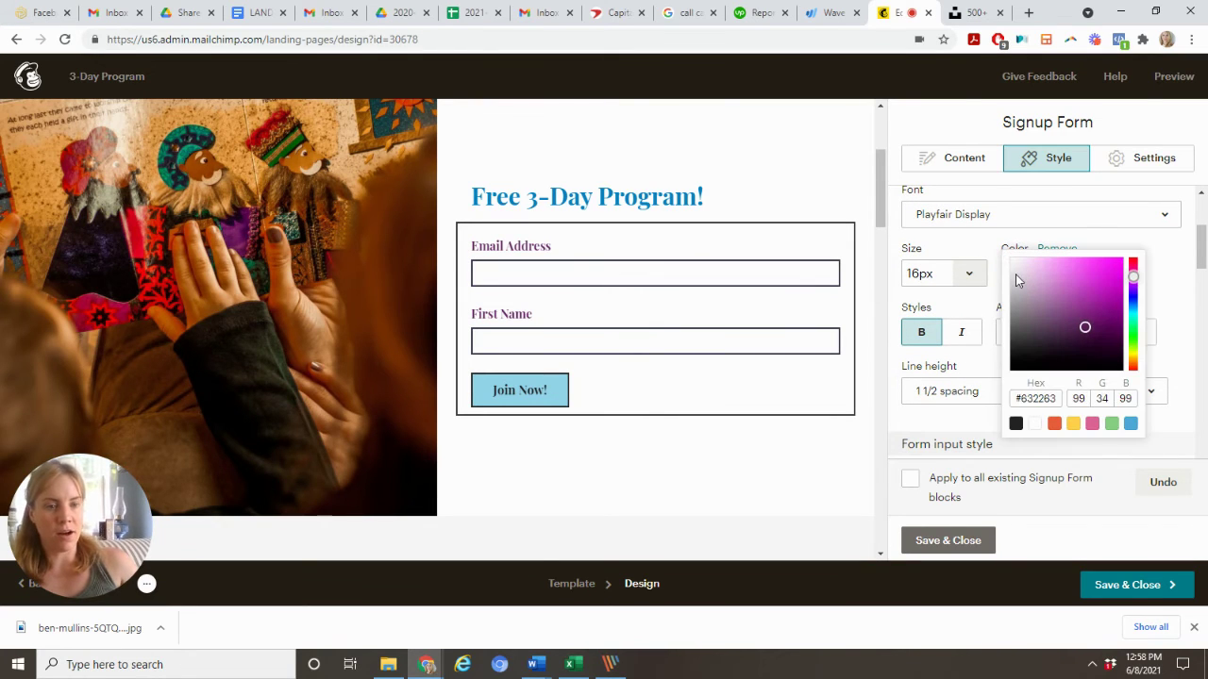
click(1170, 345)
- Review the signup form's input border and rounded corner settings, and the button's font, padding and background styles
scroll(1170, 344, down, 3)
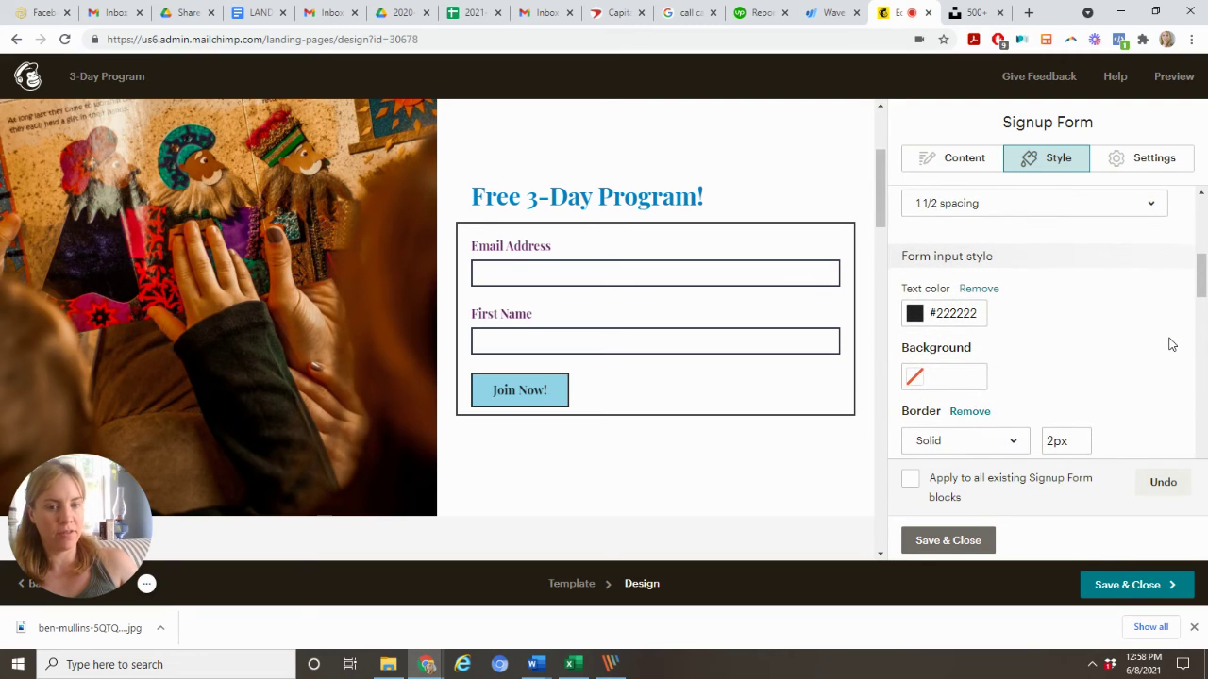
scroll(1170, 345, down, 3)
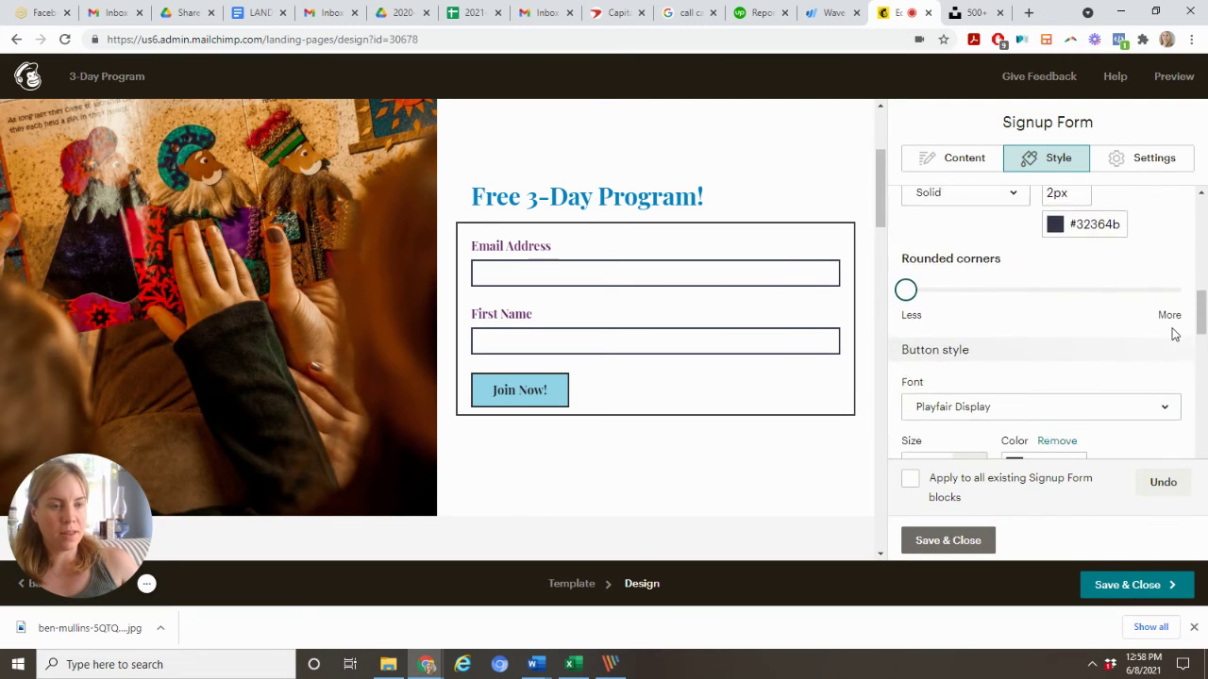
scroll(1069, 300, up, 1)
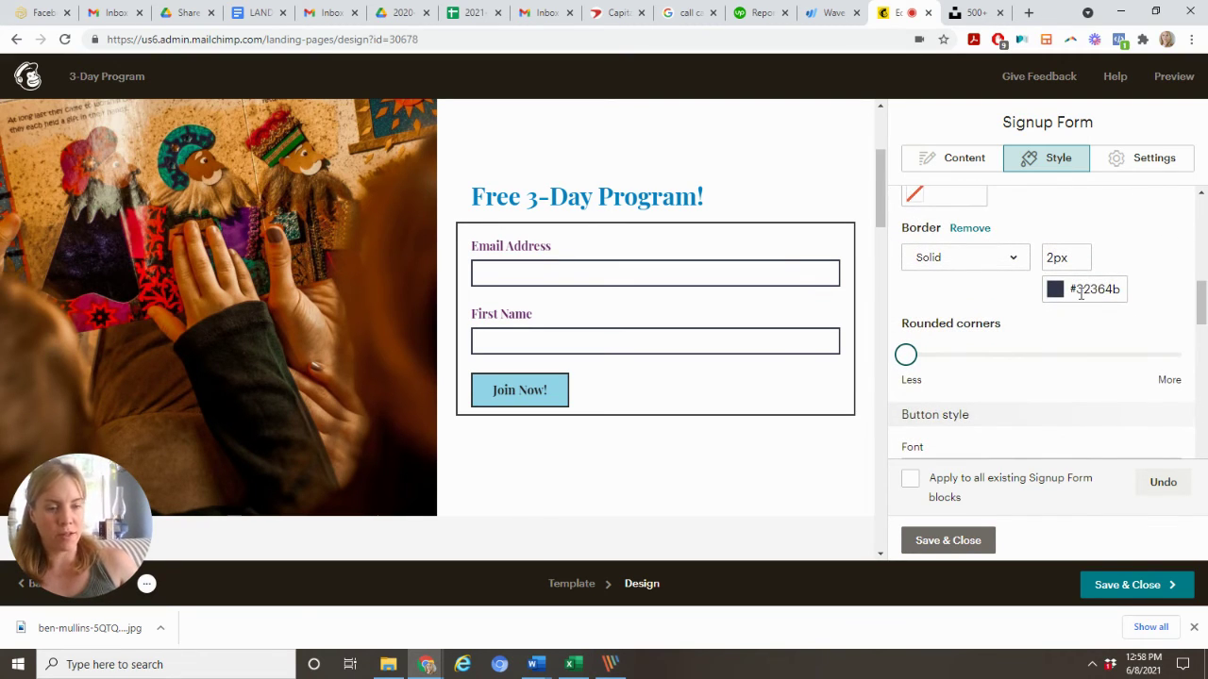
mouse_move(910, 361)
mouse_down()
mouse_move(967, 365)
mouse_move(912, 360)
mouse_up()
scroll(1000, 424, down, 2)
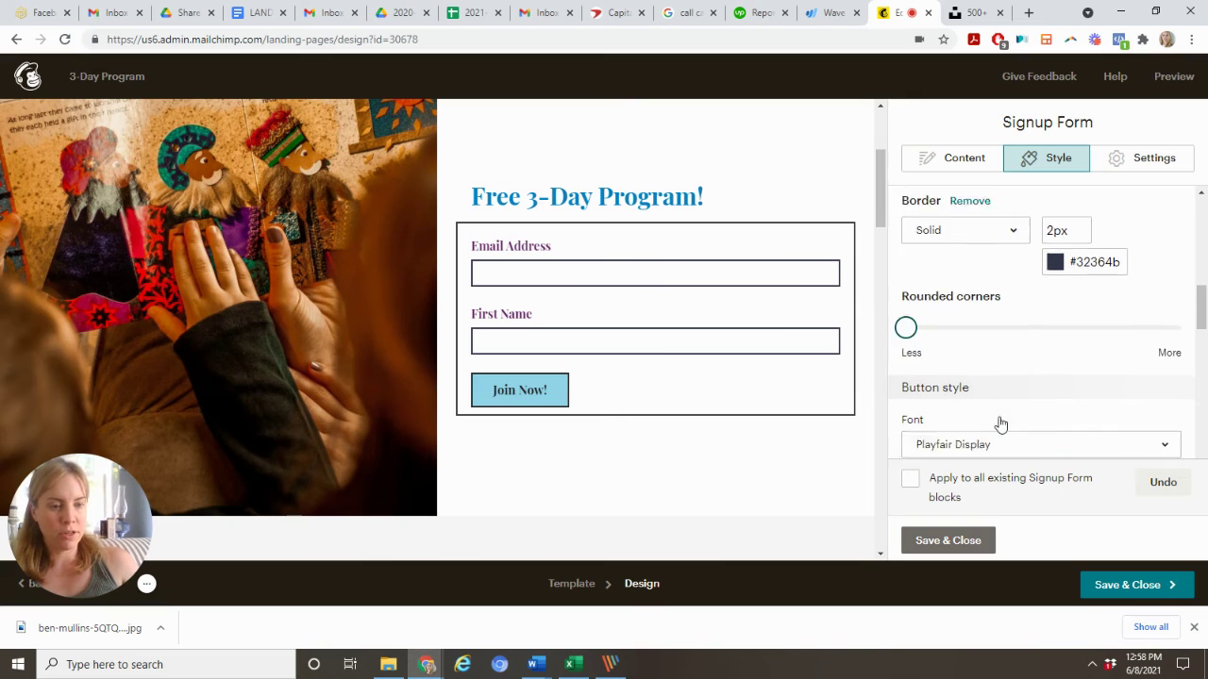
scroll(1042, 349, down, 1)
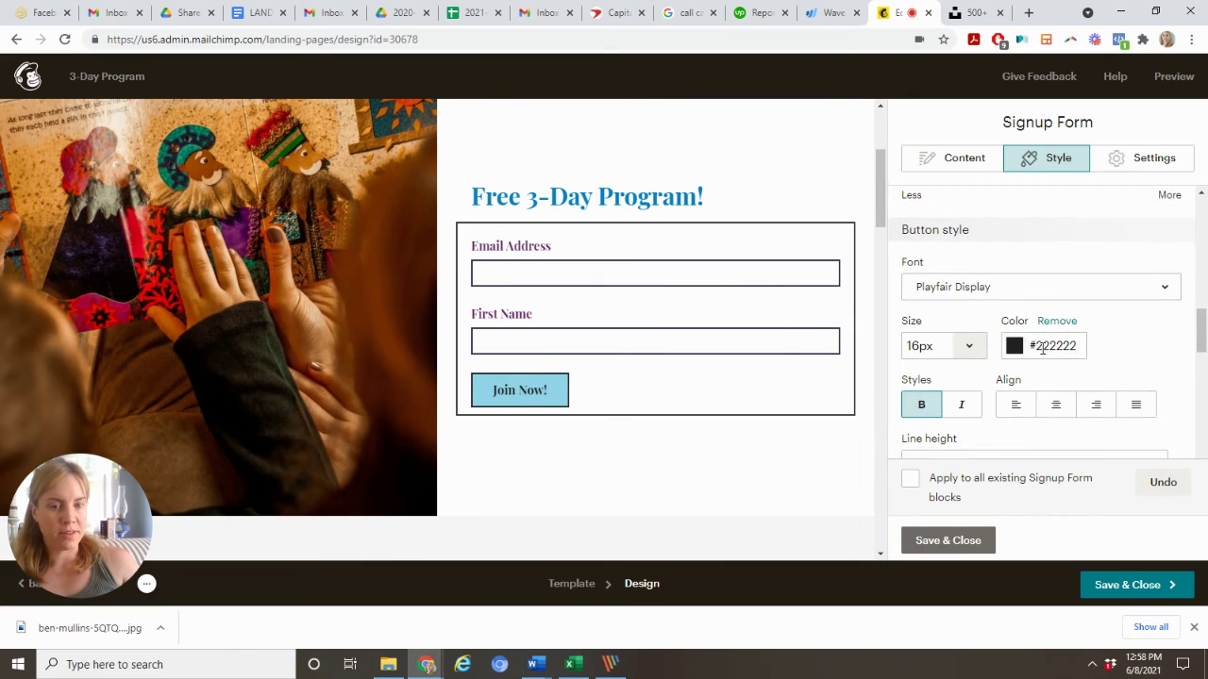
scroll(1051, 335, down, 4)
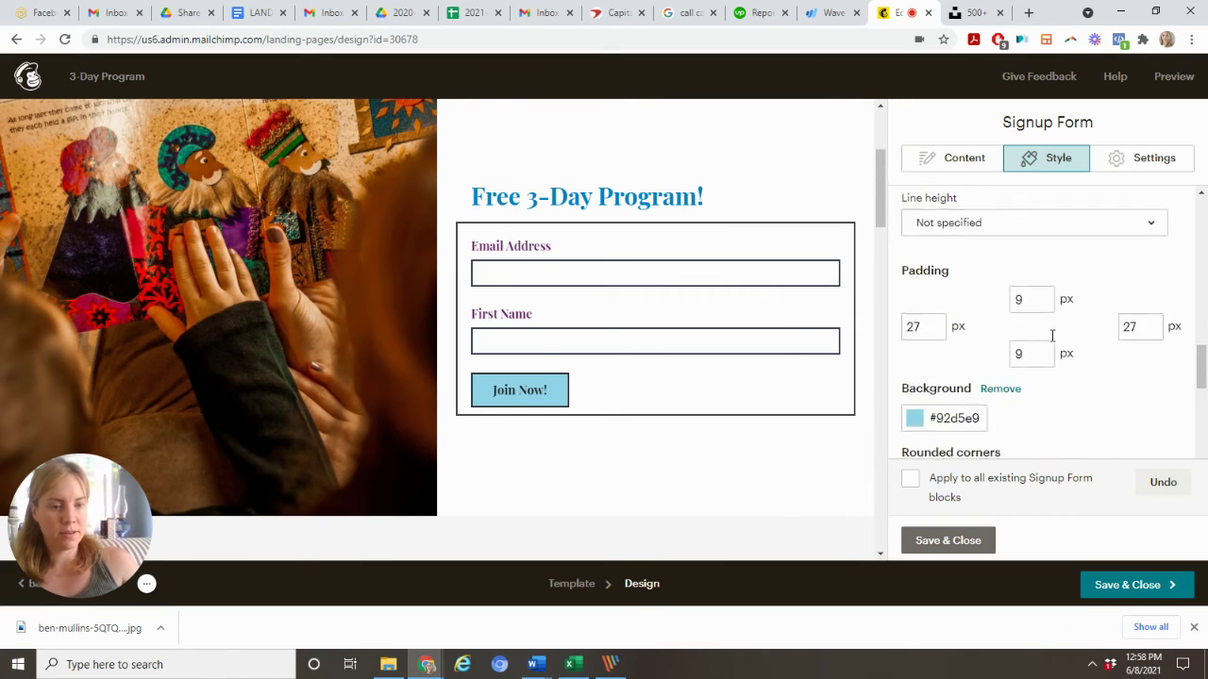
scroll(961, 318, down, 3)
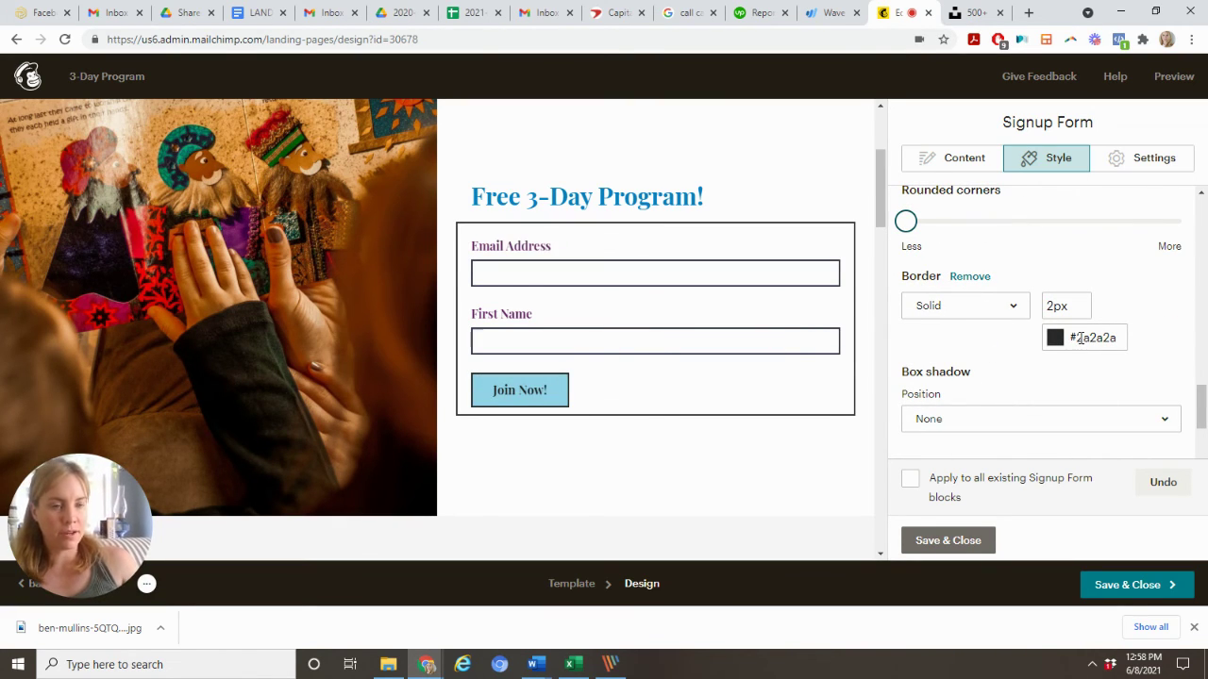
- Set the border of the signup form's Join Now! button to None
scroll(1080, 338, up, 2)
scroll(994, 330, down, 3)
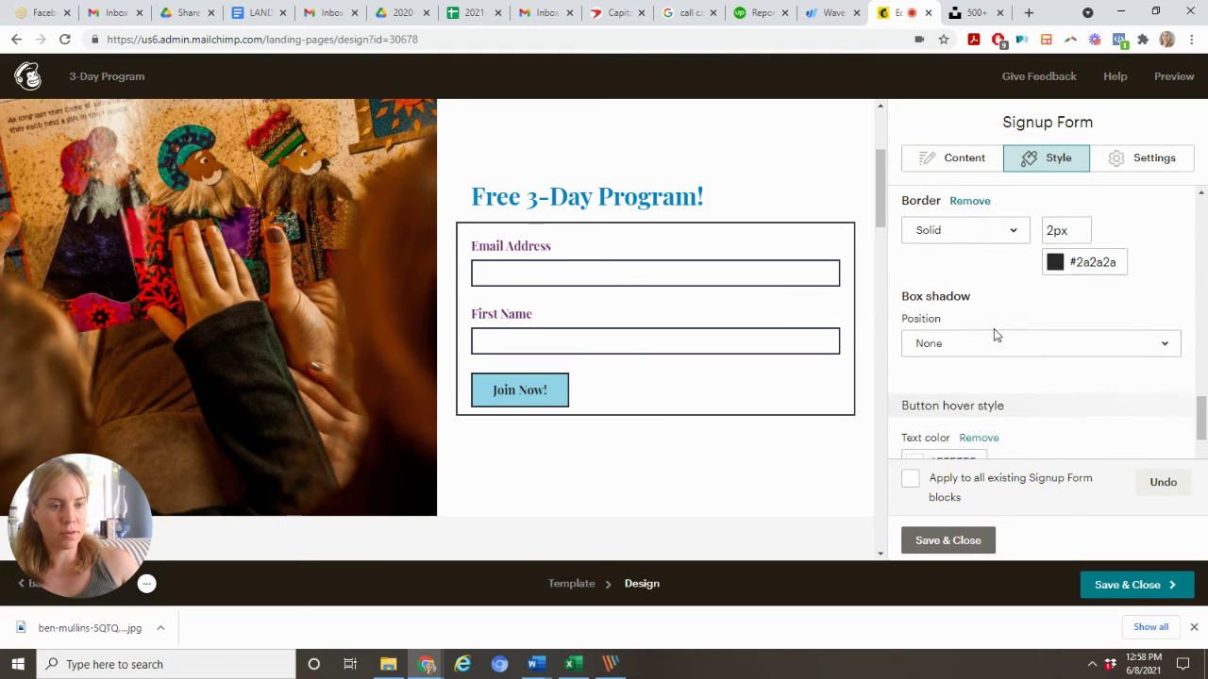
scroll(994, 328, up, 1)
click(1026, 319)
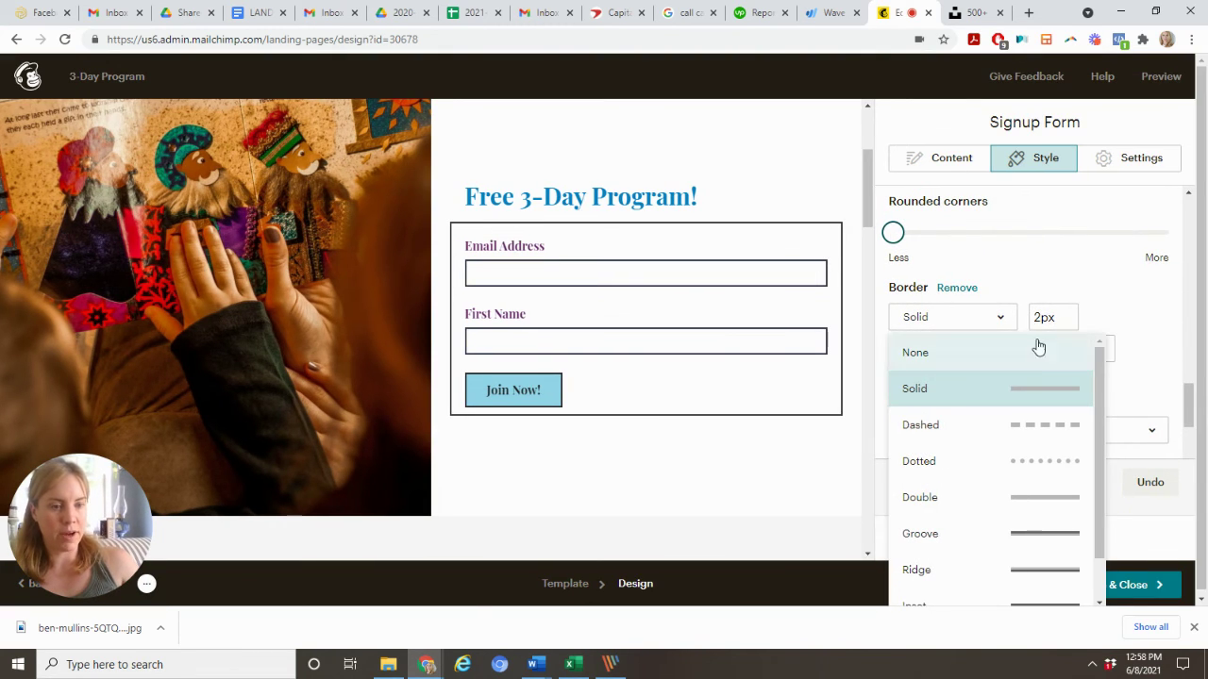
click(1038, 351)
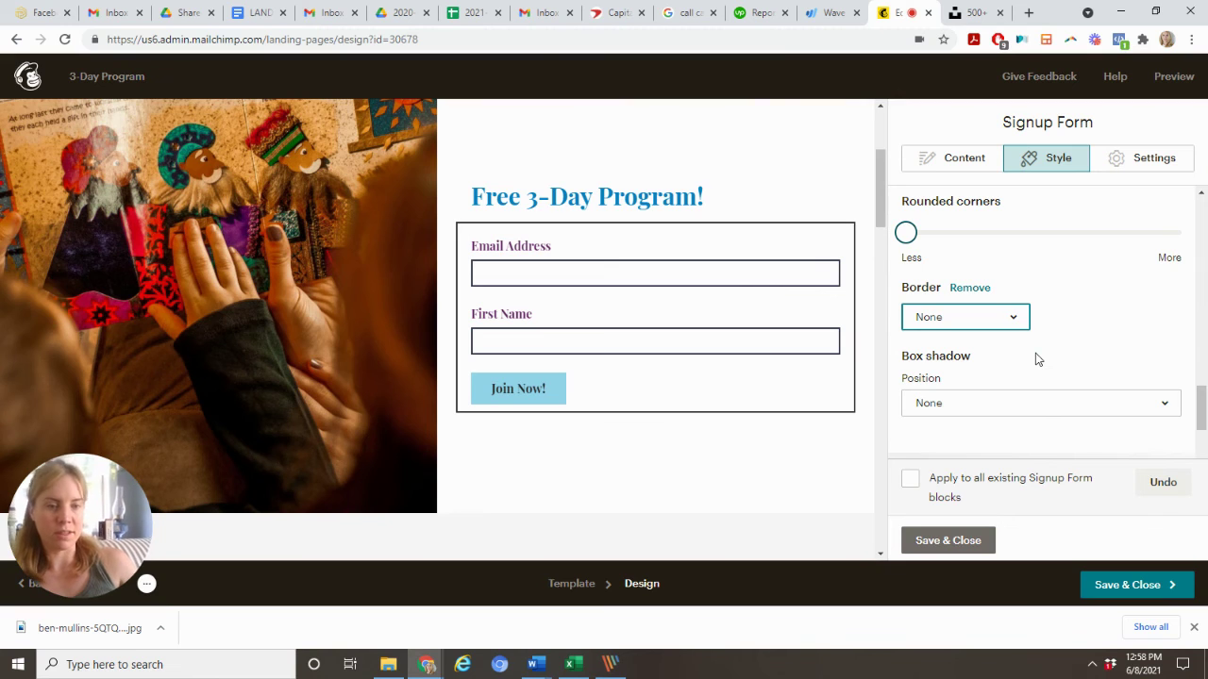
- Look through the remaining template sections of the landing page design, down to the Wild Country section
scroll(1035, 358, down, 1)
scroll(783, 378, down, 3)
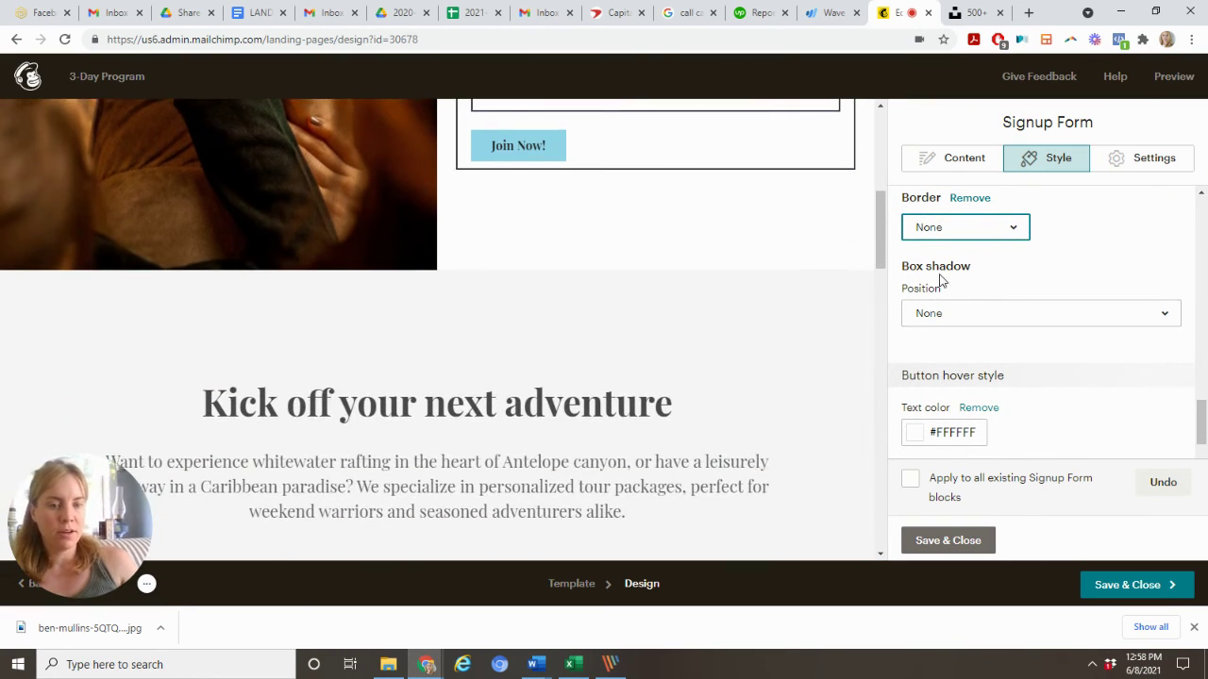
scroll(768, 363, down, 5)
scroll(767, 378, up, 2)
scroll(764, 398, up, 8)
scroll(764, 399, down, 6)
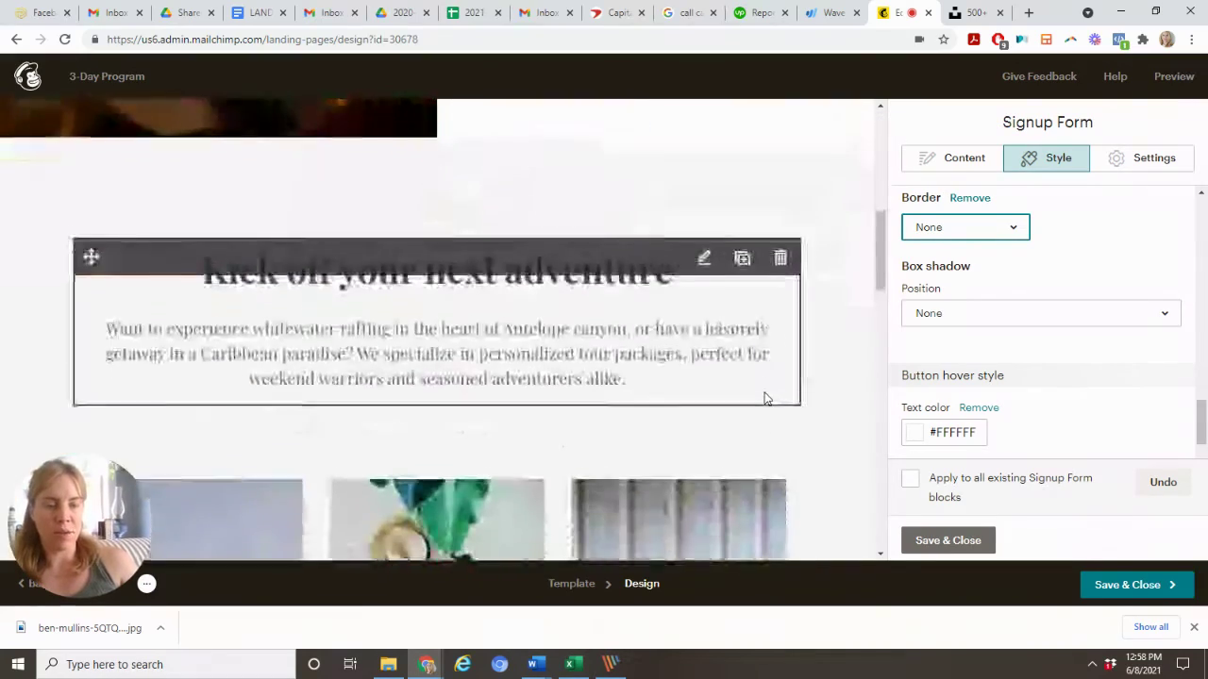
scroll(766, 398, down, 10)
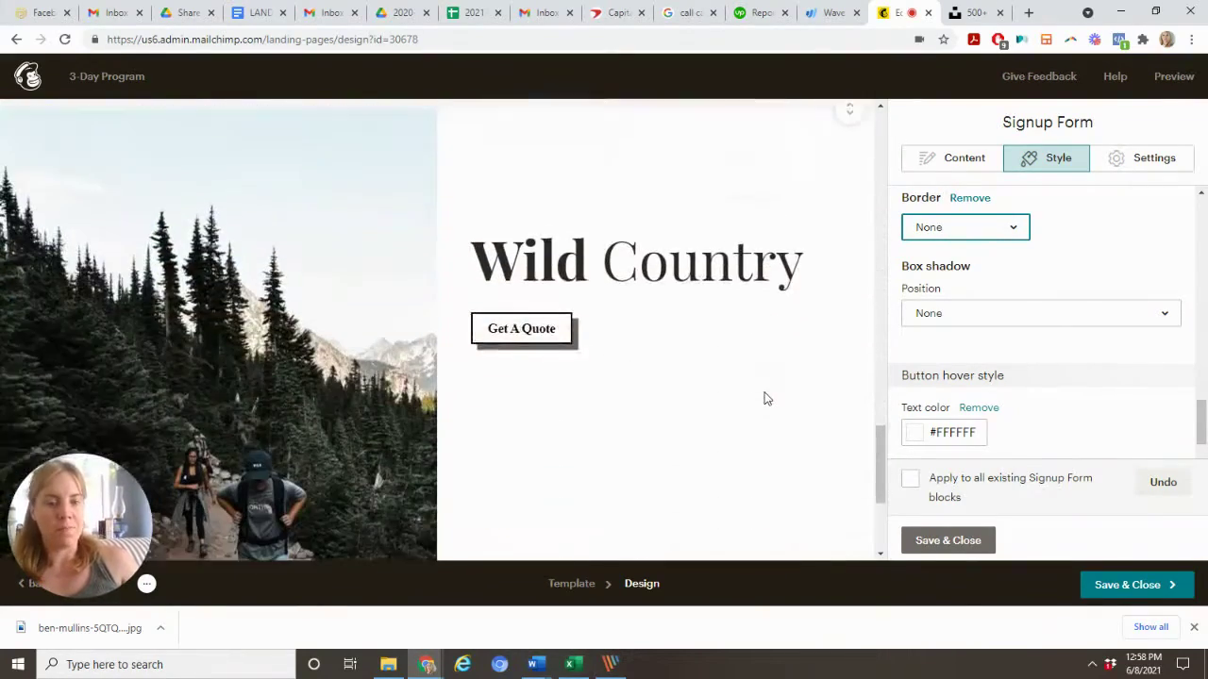
scroll(762, 399, down, 2)
scroll(762, 399, up, 2)
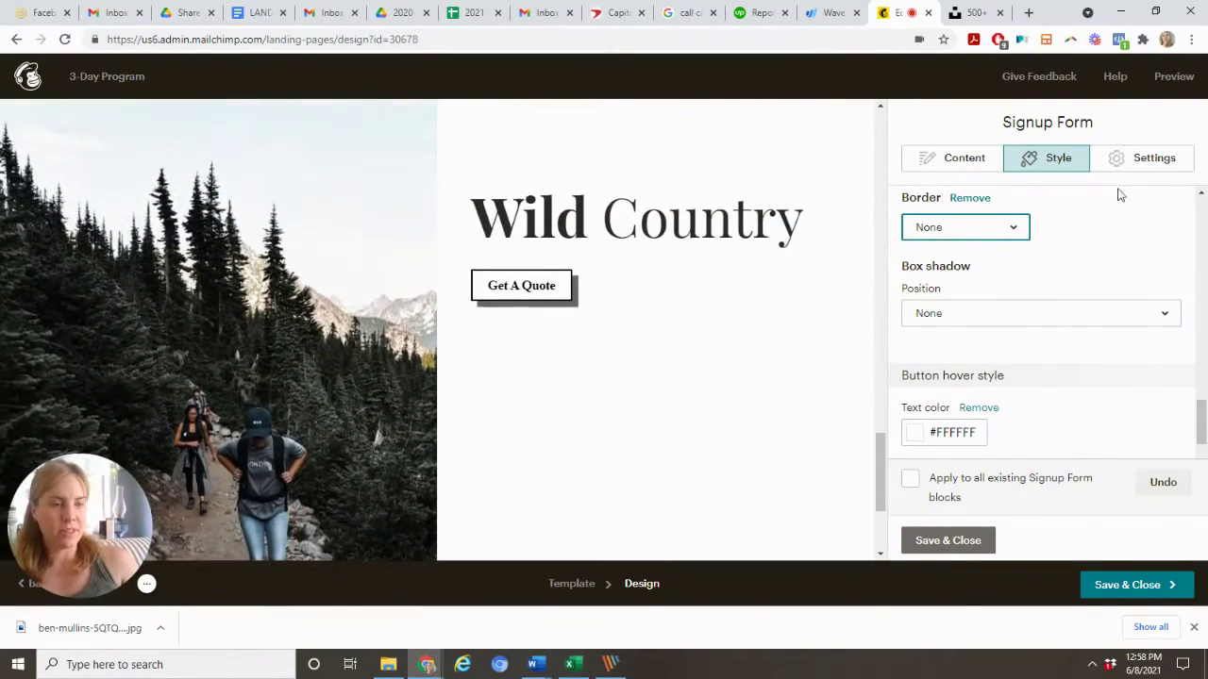
- Preview the 3-Day Program landing page in desktop view and examine it from the signup form to the footer
click(1187, 79)
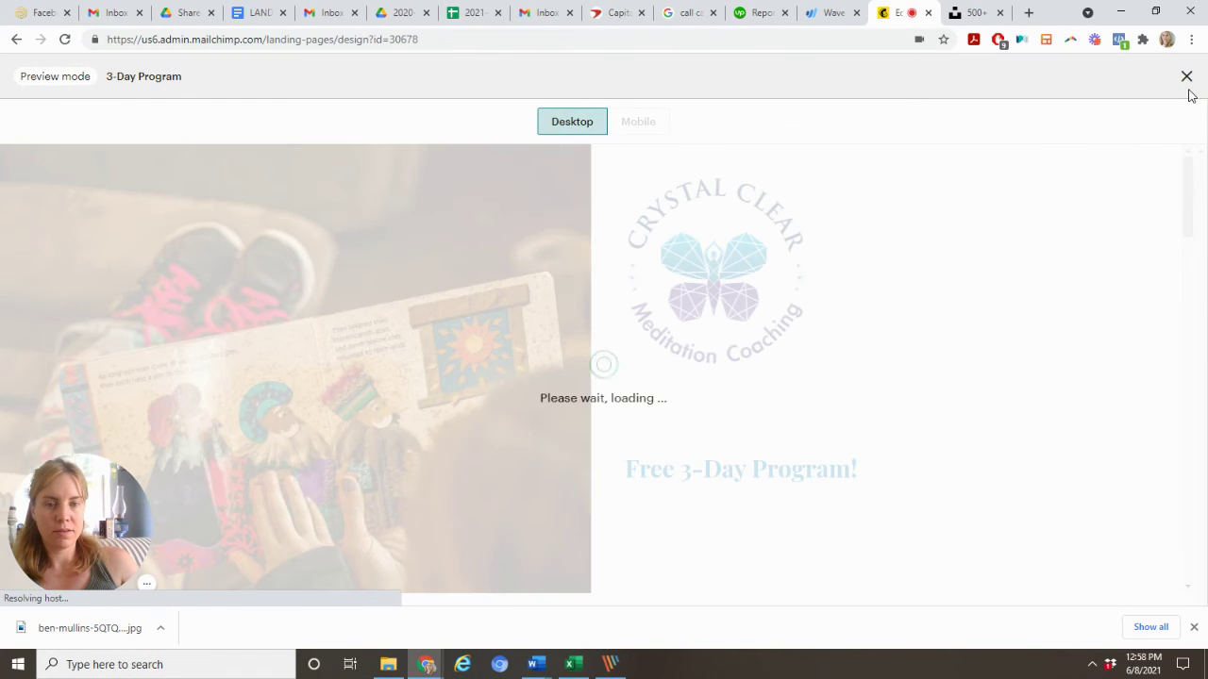
scroll(984, 434, down, 5)
scroll(984, 436, down, 10)
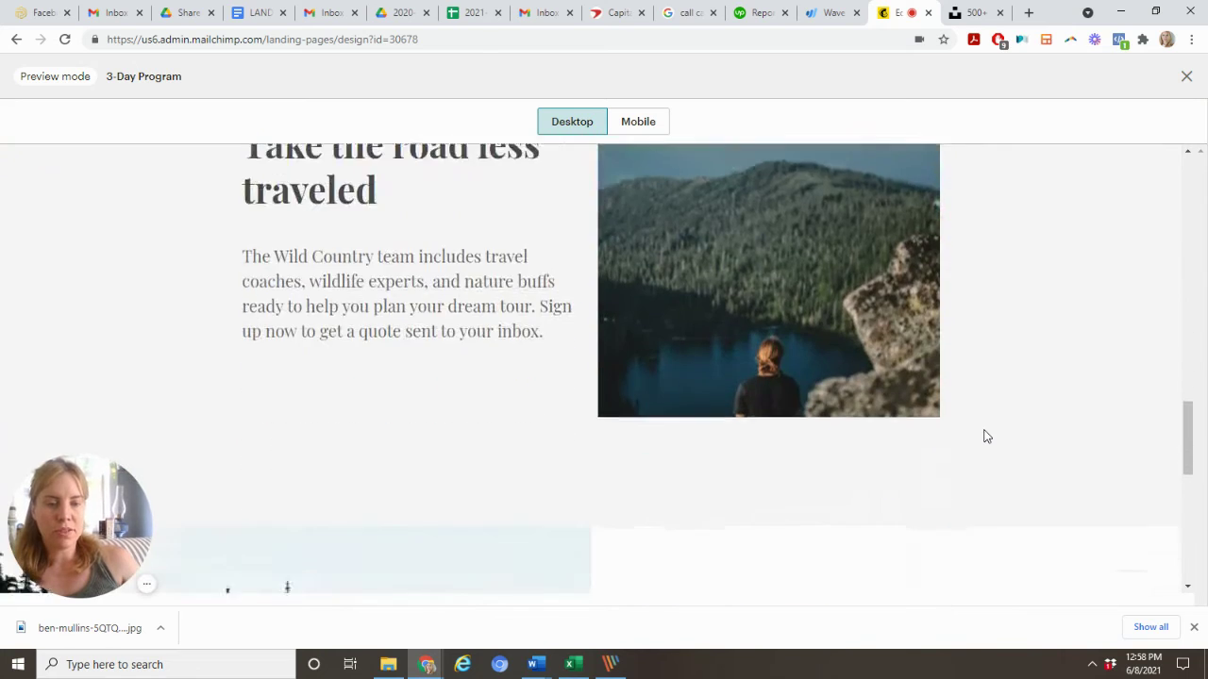
scroll(984, 436, down, 5)
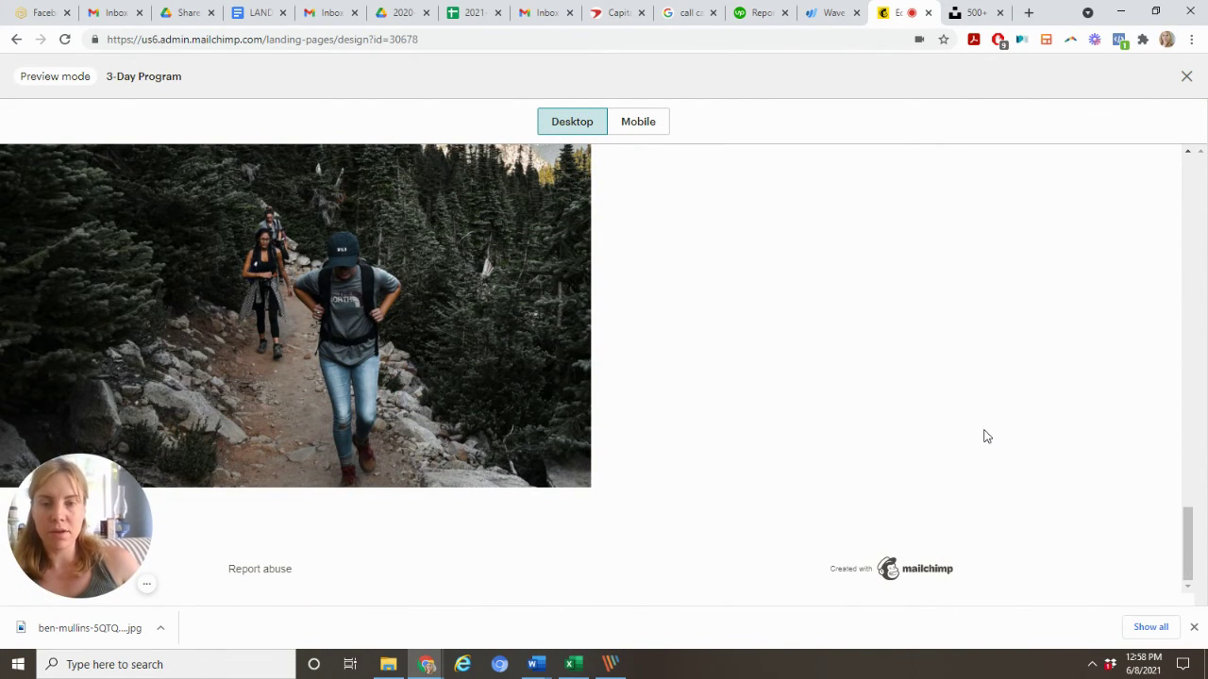
scroll(984, 436, up, 15)
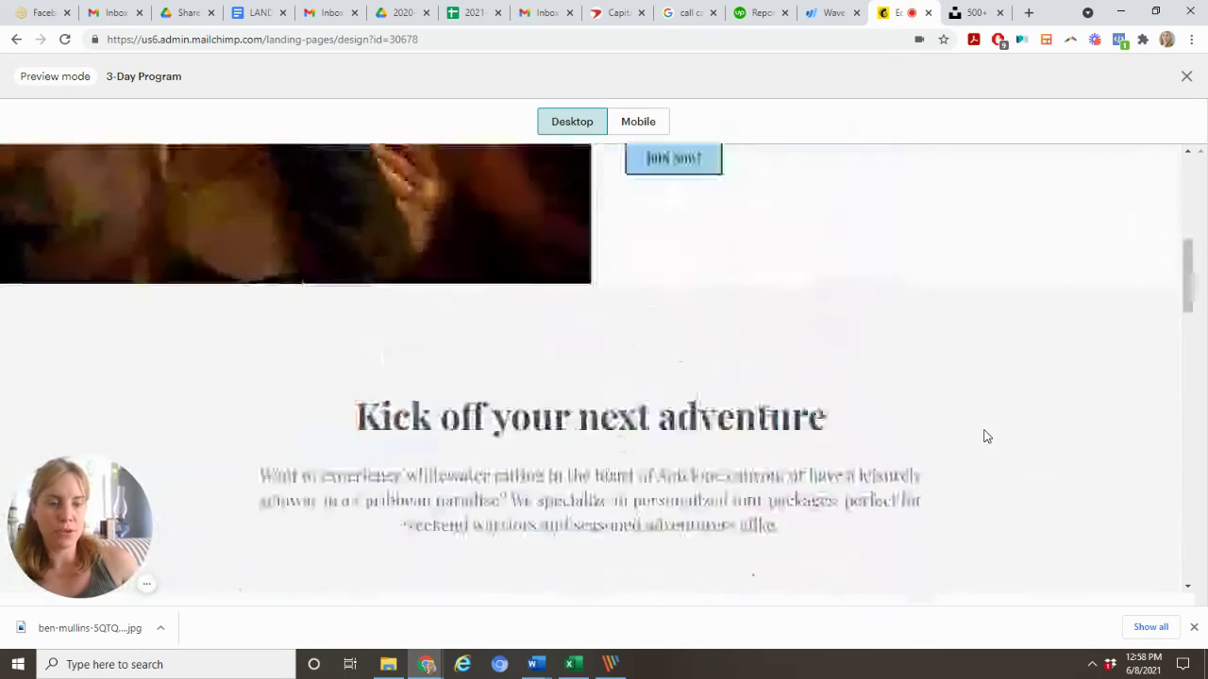
scroll(984, 436, up, 5)
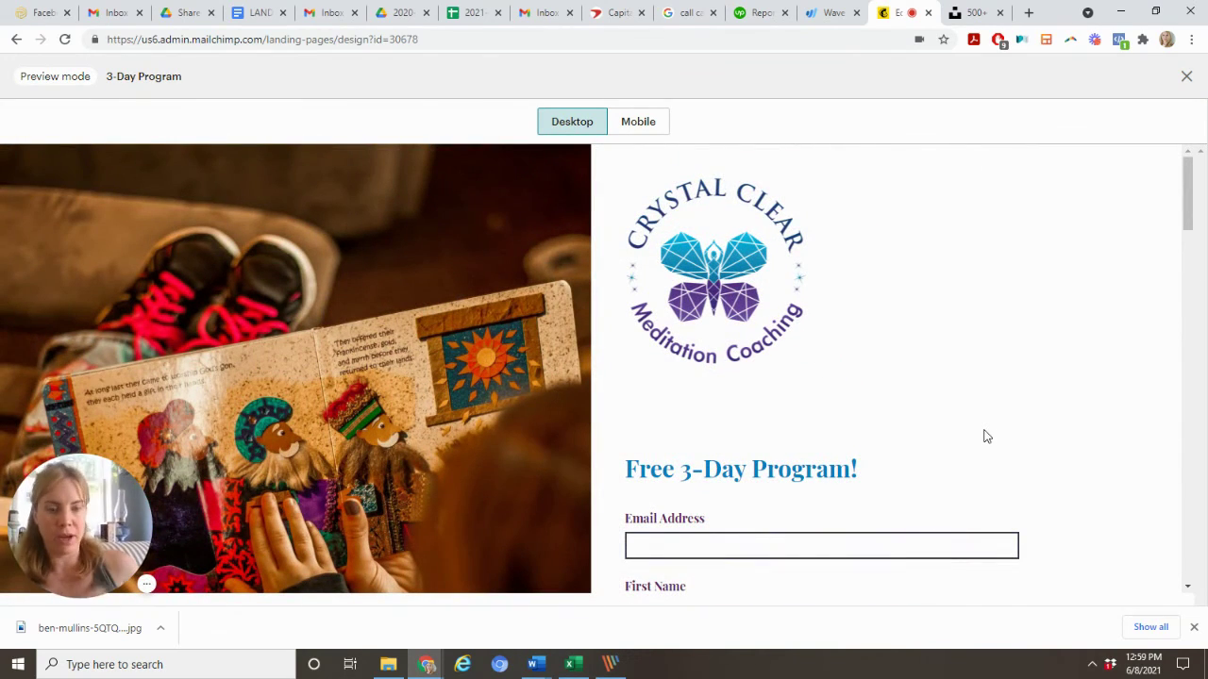
scroll(984, 436, down, 2)
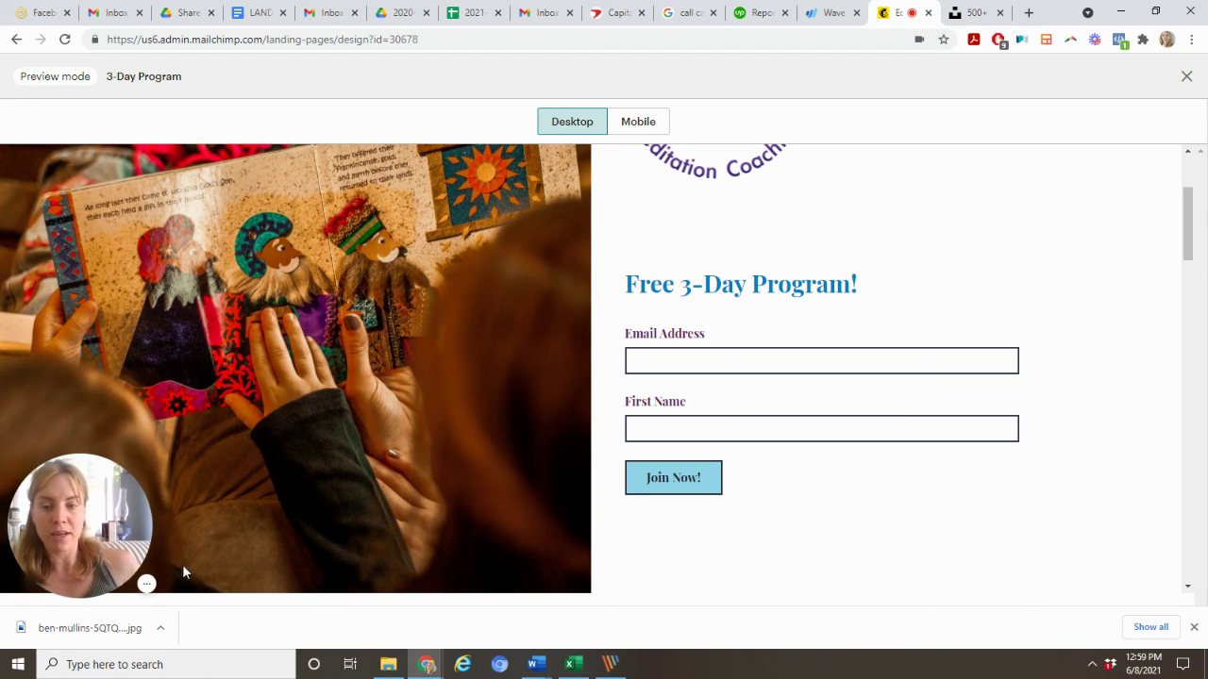
click(148, 584)
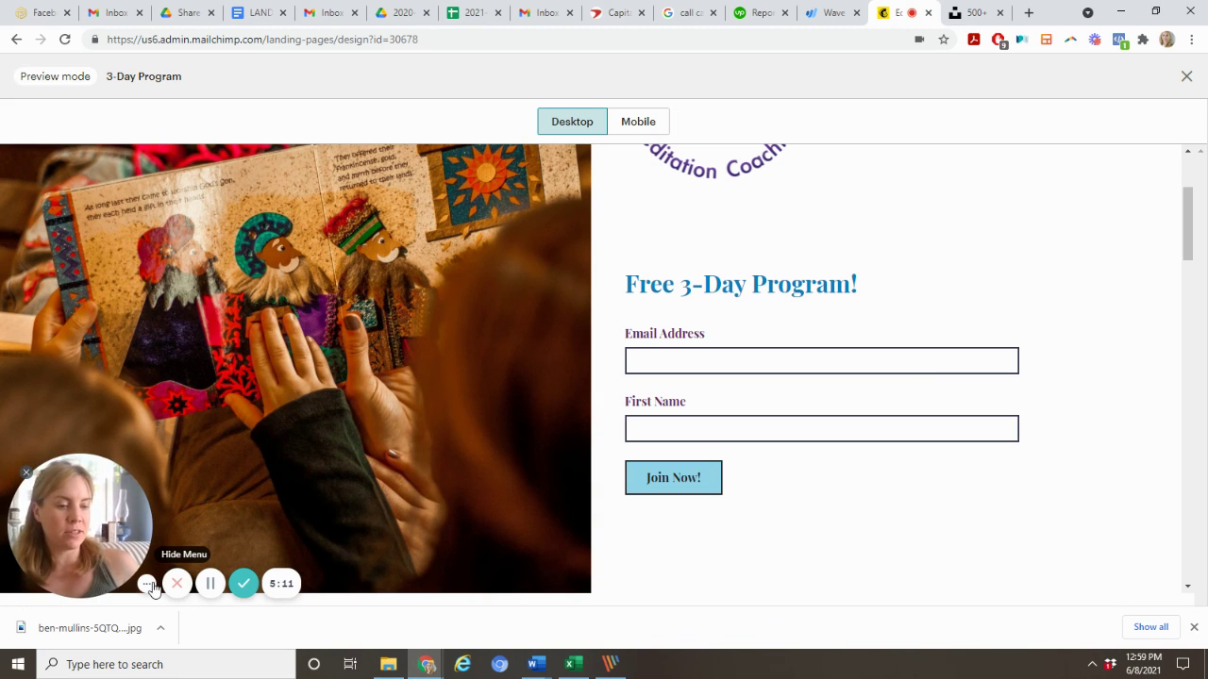